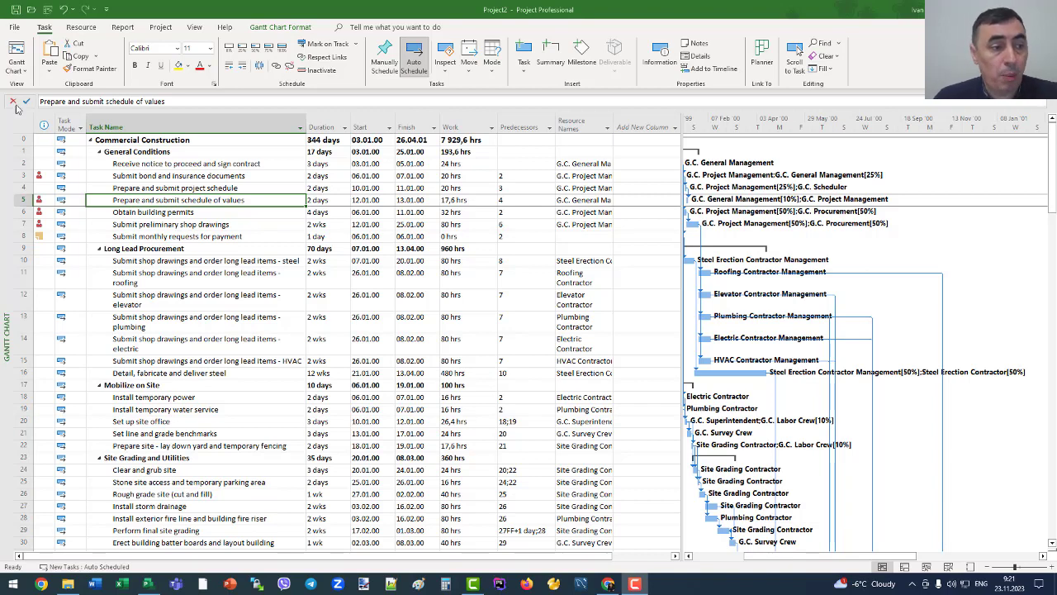
# Look over the list of available views and the work value of the task "Prepare and submit schedule of values"
pyautogui.click(17, 72)
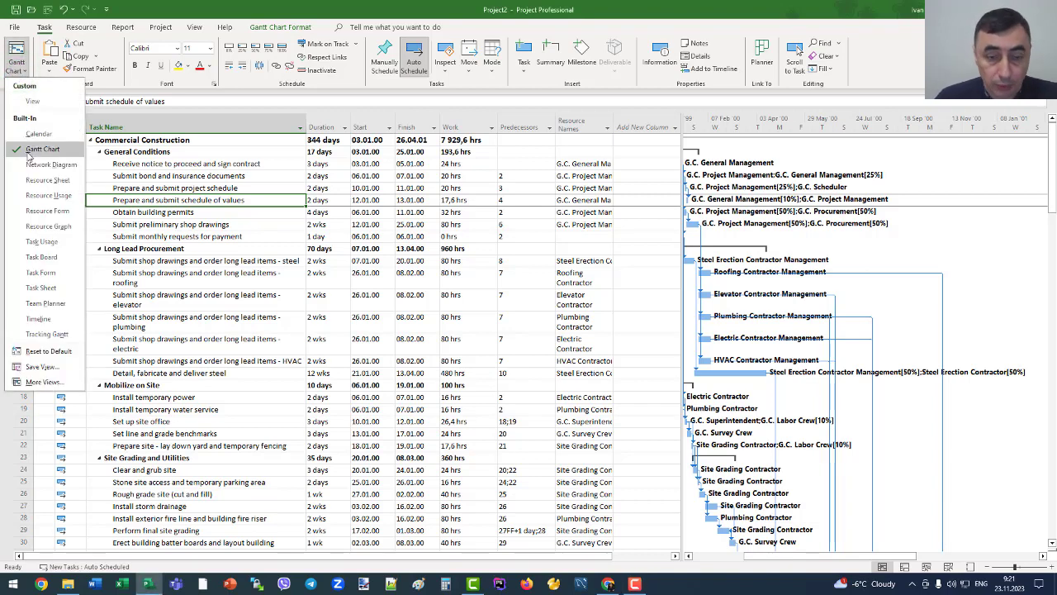
pyautogui.click(225, 223)
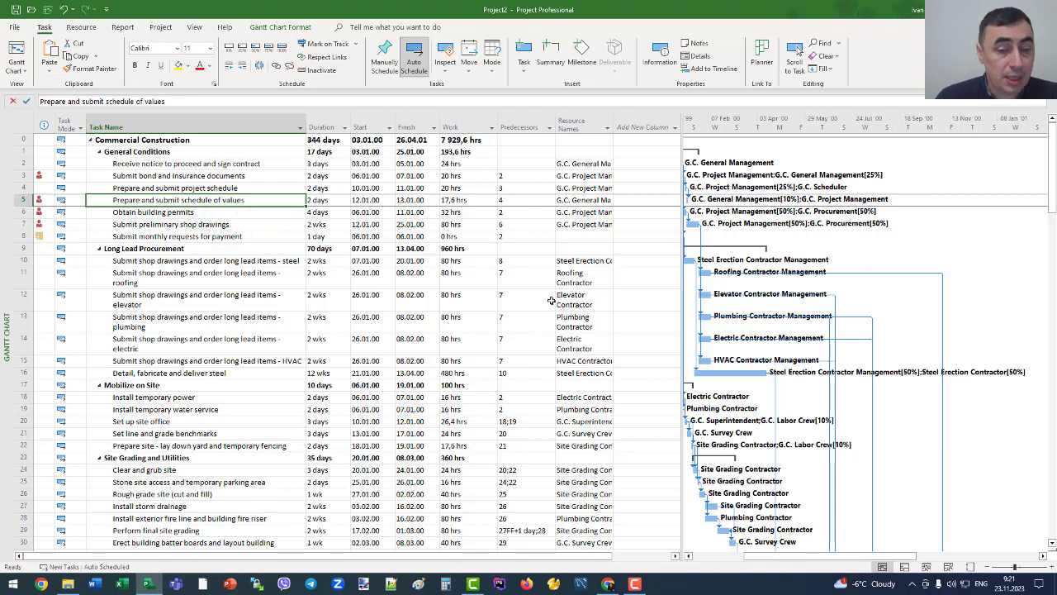
pyautogui.click(479, 201)
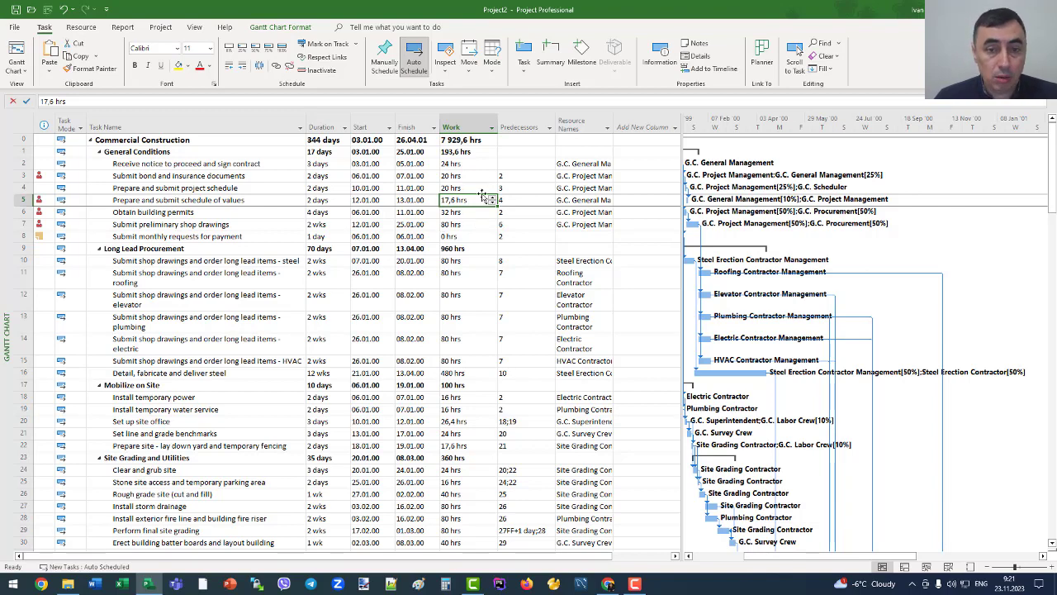
# Insert a Cost column before Predecessors and select the cost of the task "Prepare and submit schedule of values"
pyautogui.click(513, 126)
pyautogui.rightClick(513, 126)
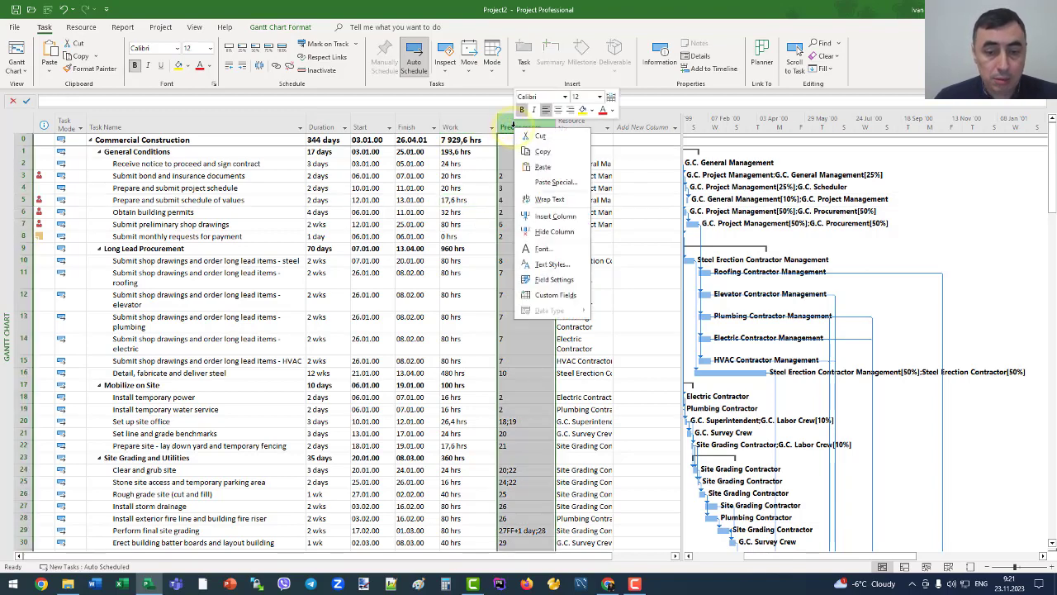
pyautogui.click(553, 217)
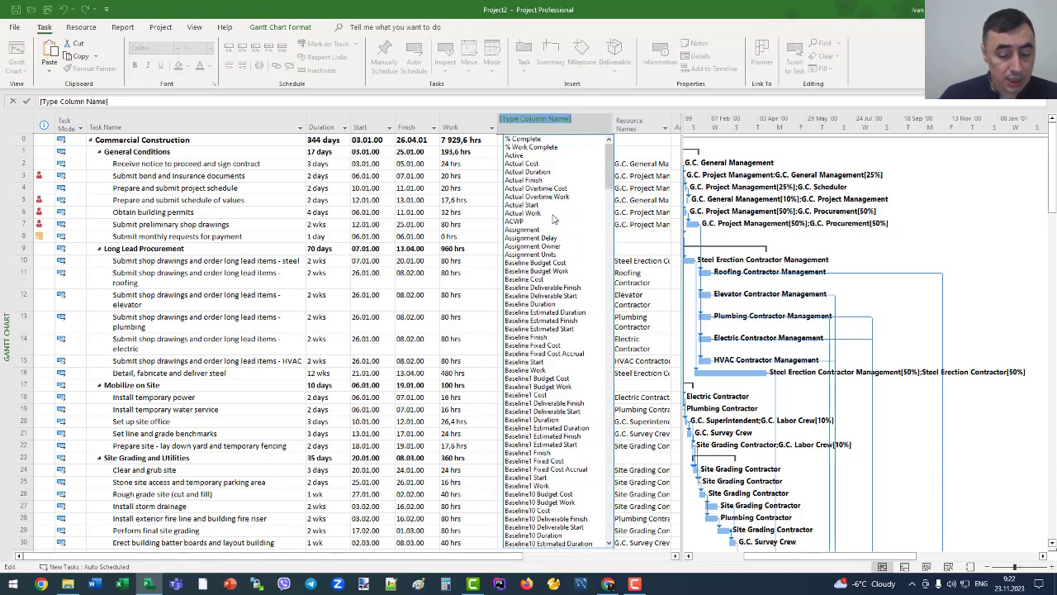
pyautogui.write('Cosr')
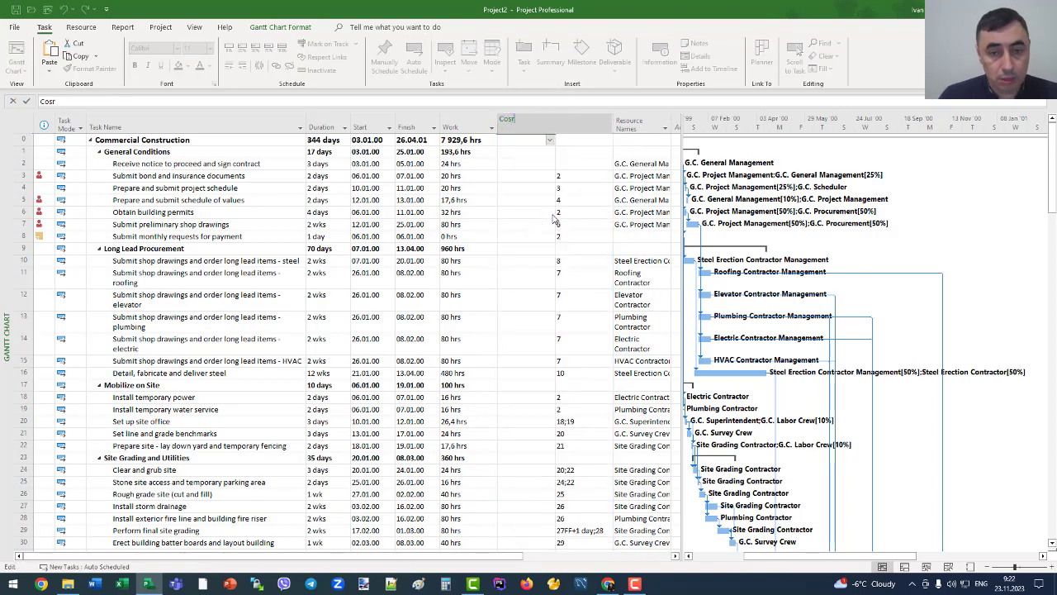
pyautogui.press('BackSpace')
pyautogui.write('t')
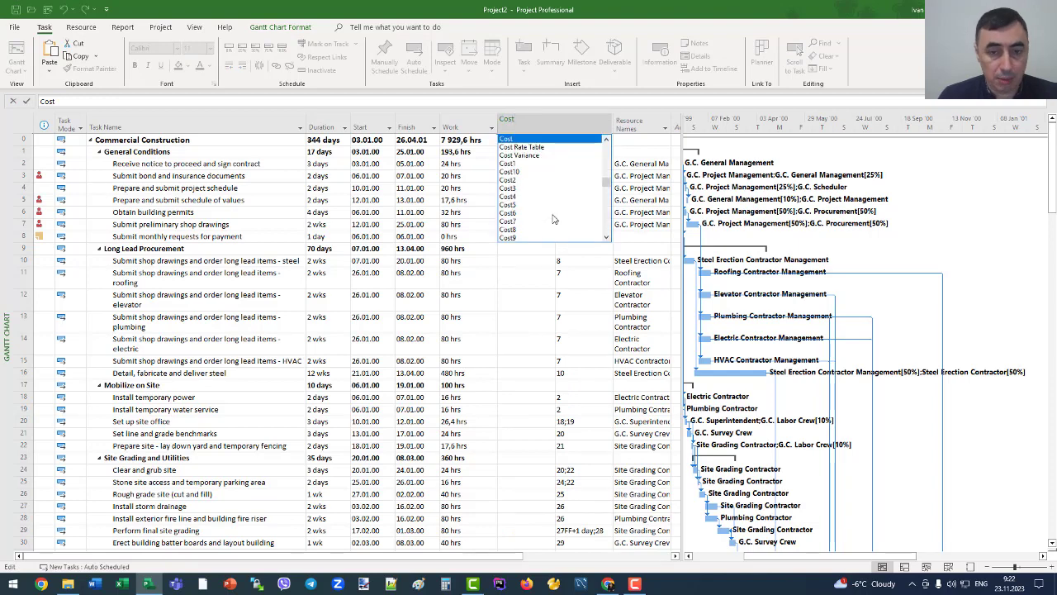
pyautogui.press('Return')
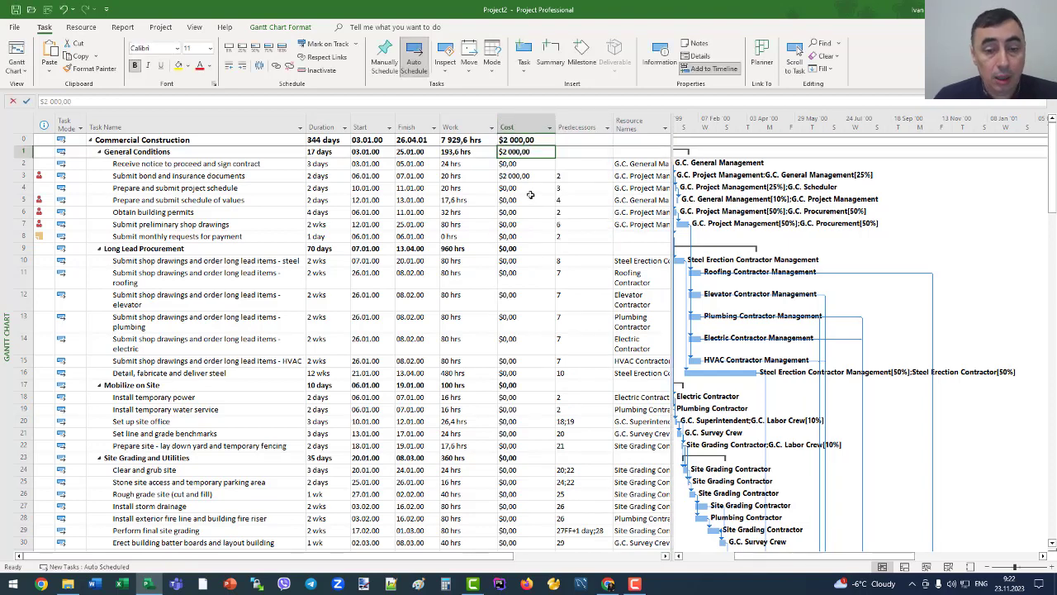
pyautogui.click(529, 200)
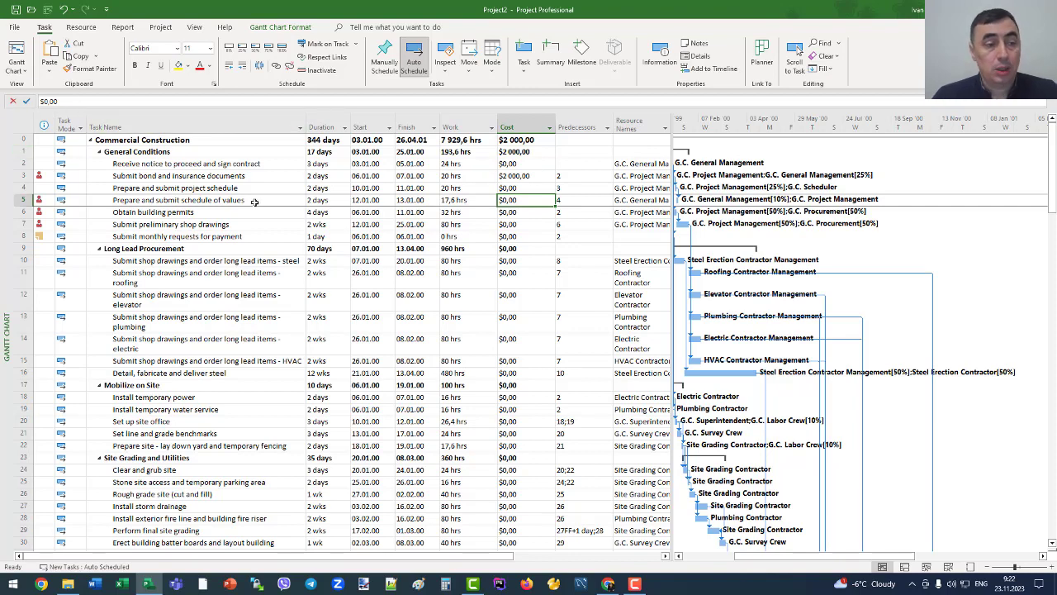
# Check the Entry bar setting in the project's display options, leaving it enabled
pyautogui.click(16, 28)
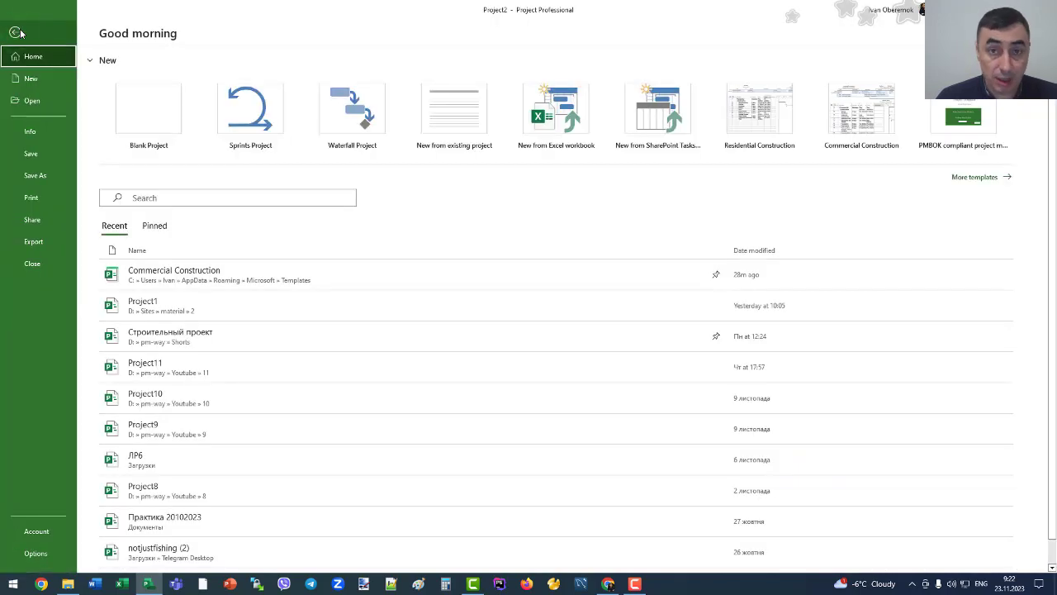
pyautogui.click(33, 553)
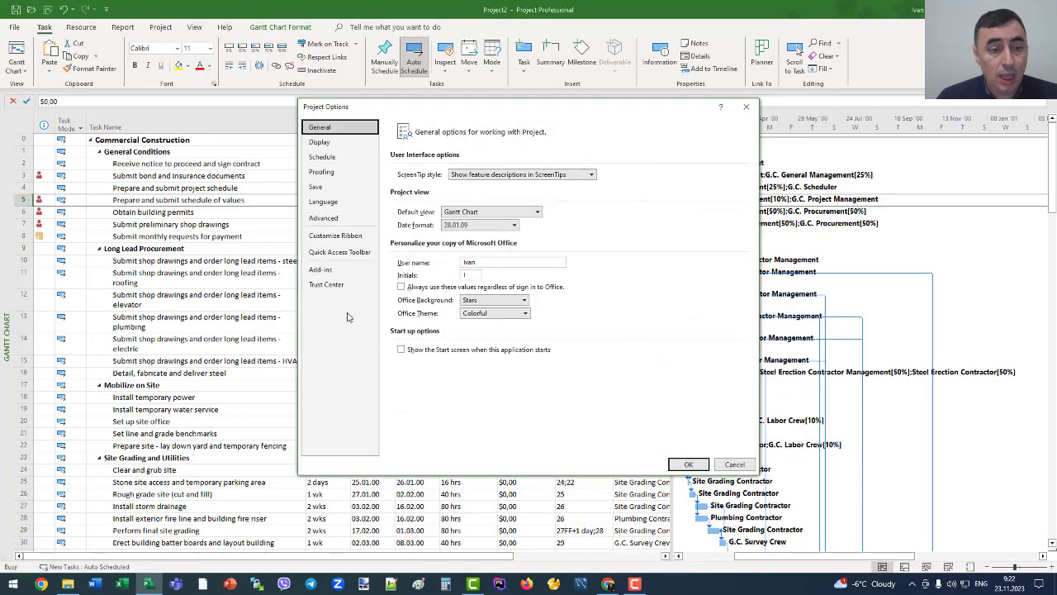
pyautogui.click(336, 145)
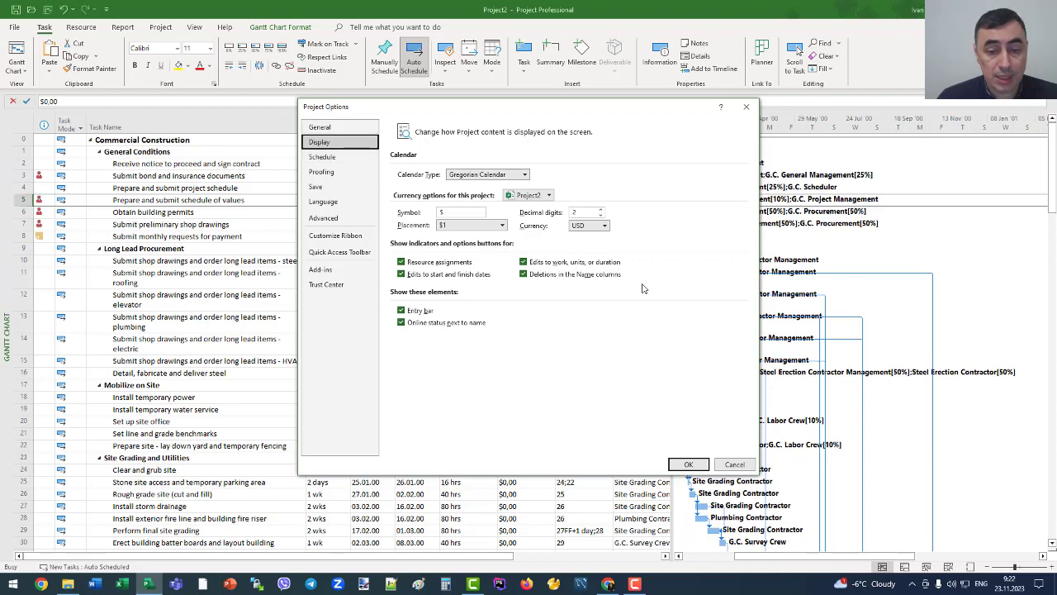
pyautogui.click(401, 312)
pyautogui.click(402, 312)
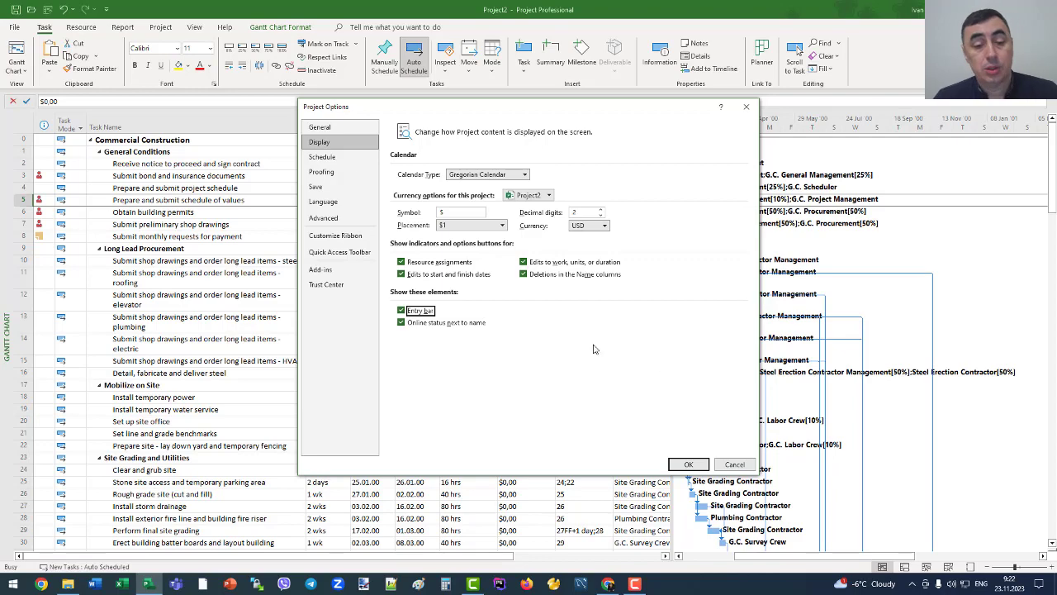
pyautogui.click(690, 464)
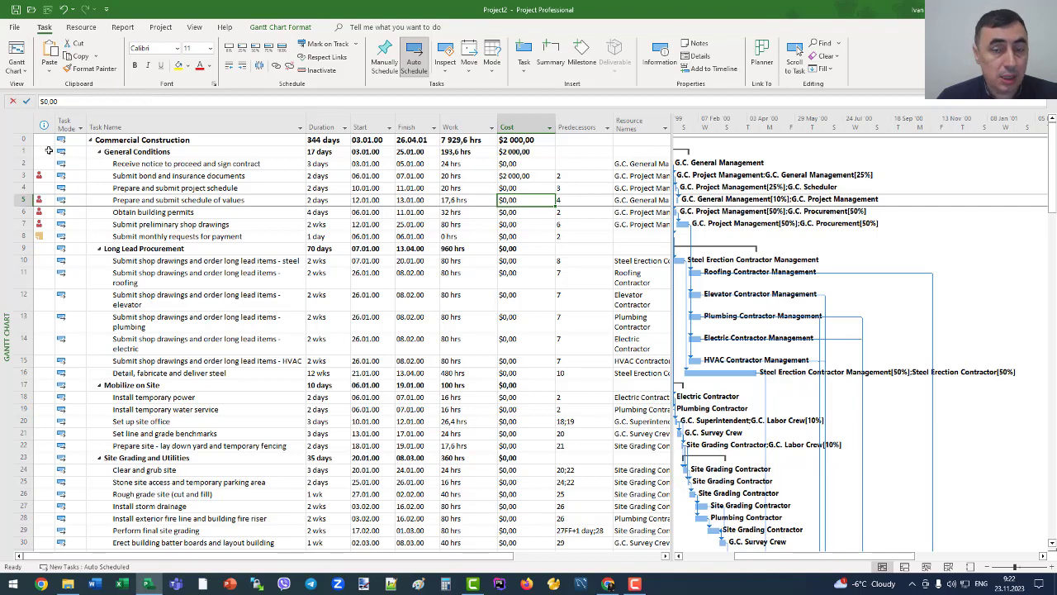
# View the general task information of "Prepare and submit schedule of values" and close it without changes
pyautogui.click(226, 200)
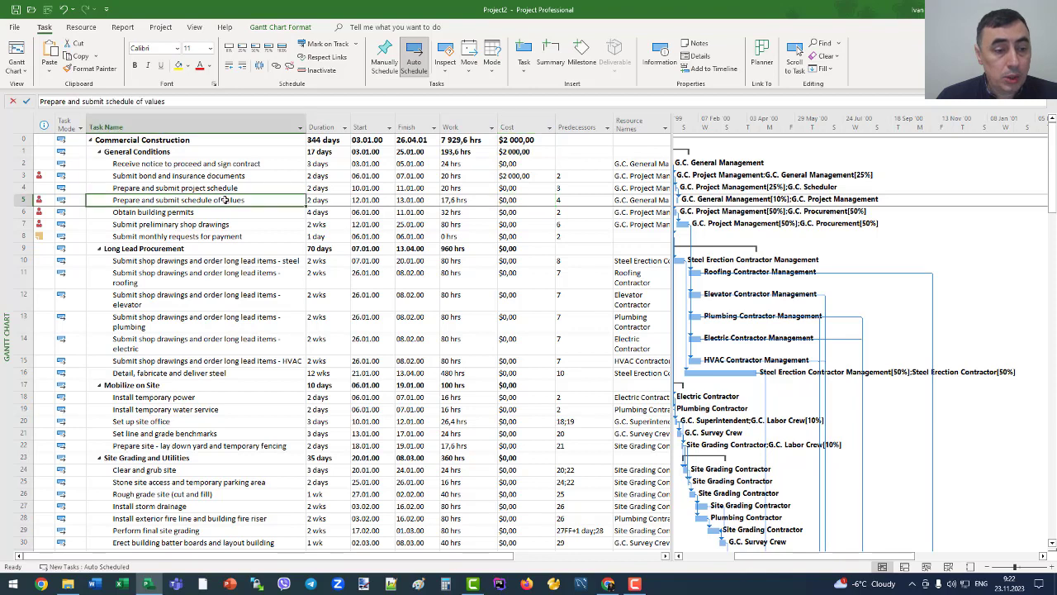
pyautogui.doubleClick(282, 201)
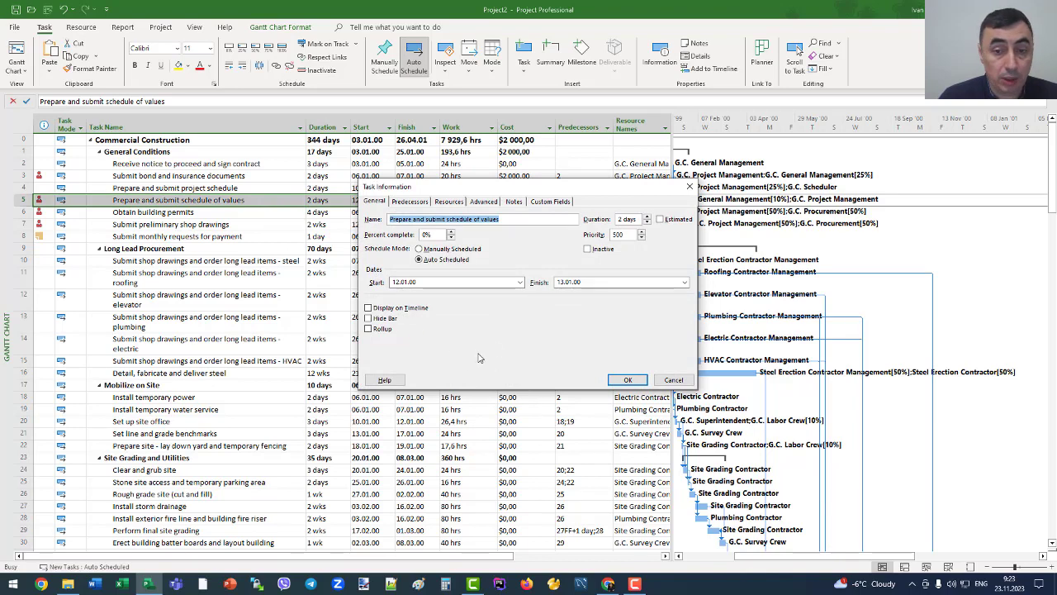
pyautogui.click(692, 188)
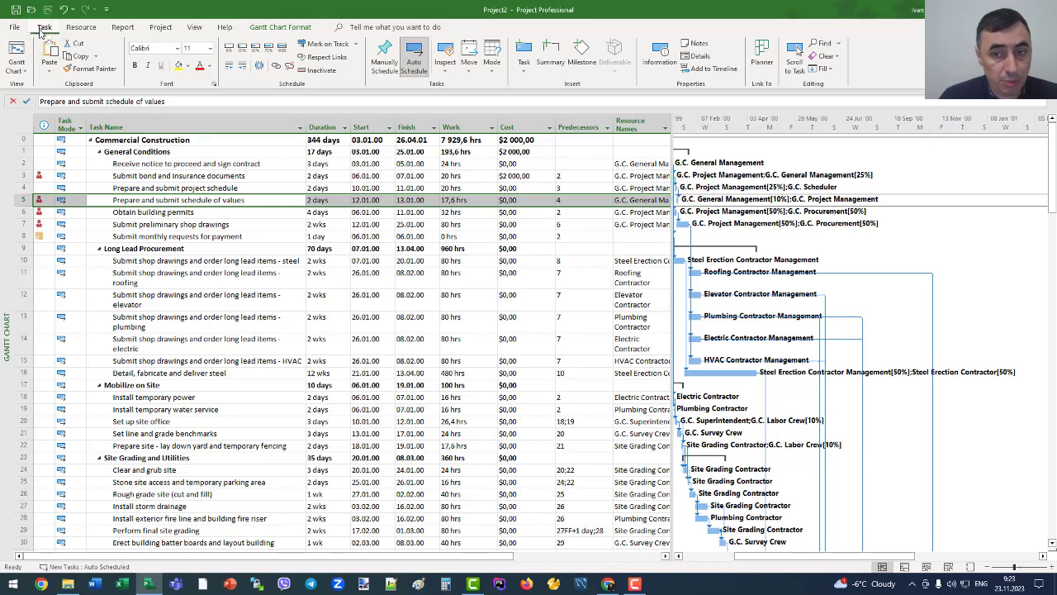
# Reopen the task information of "Prepare and submit schedule of values" and look through its predecessors, resources, advanced settings, notes and custom fields
pyautogui.click(661, 61)
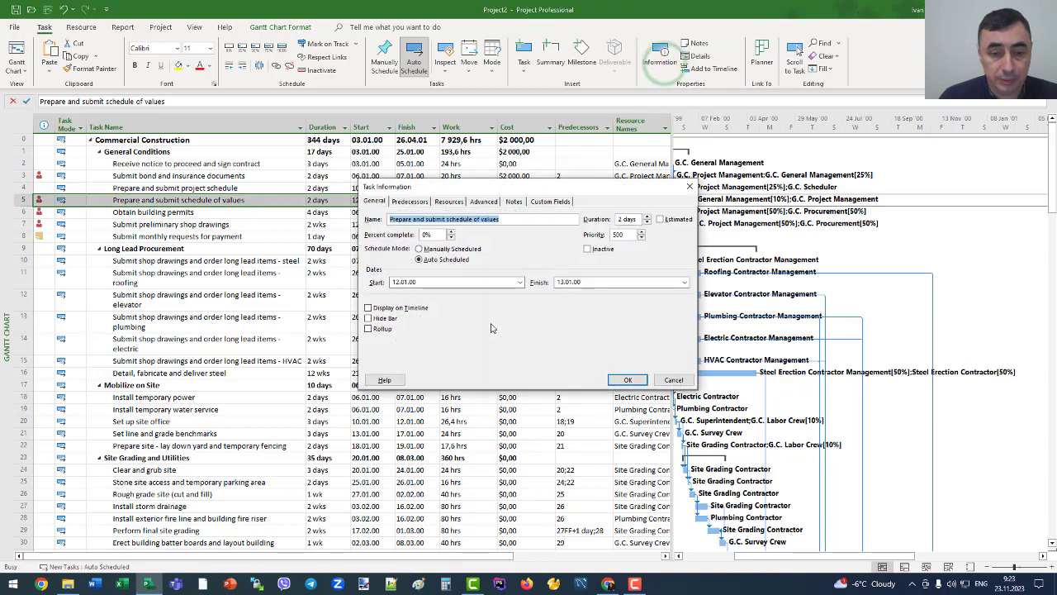
pyautogui.moveTo(553, 190); pyautogui.dragTo(544, 189)
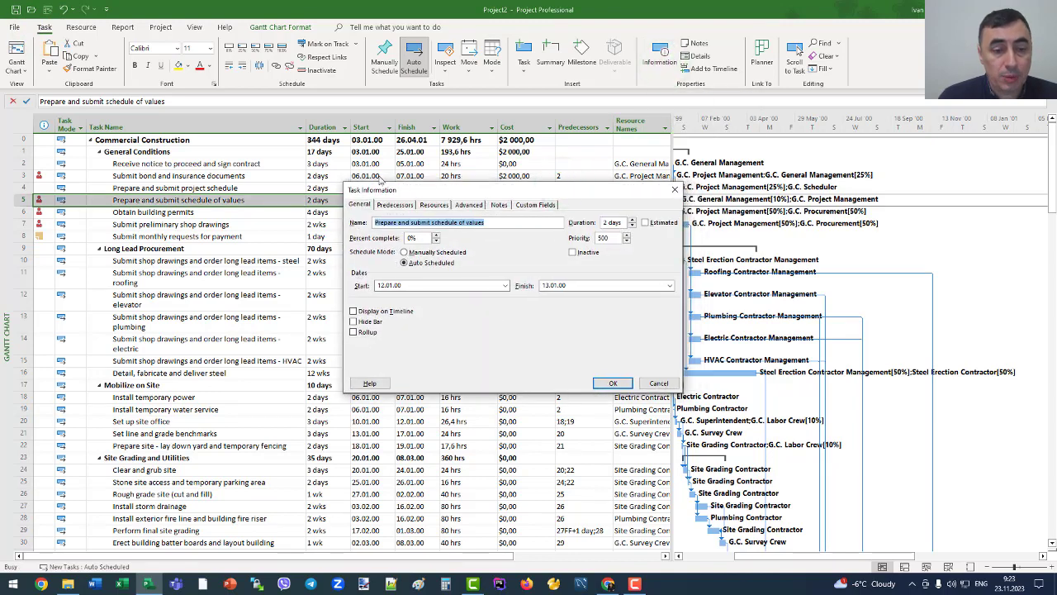
pyautogui.click(394, 205)
pyautogui.click(433, 205)
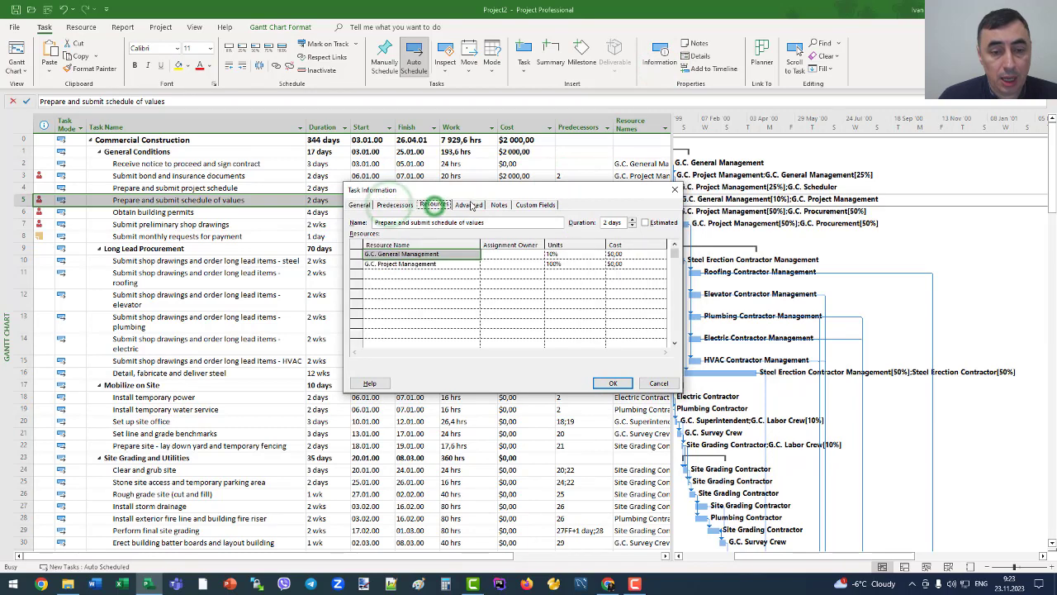
pyautogui.click(469, 205)
pyautogui.click(499, 205)
pyautogui.click(538, 205)
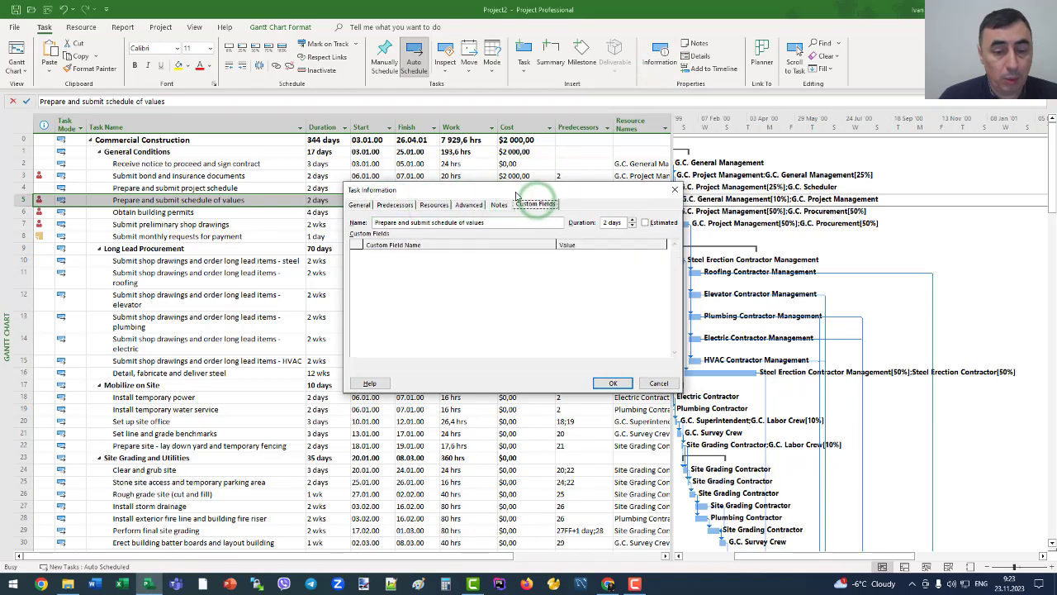
# Try the Display on Timeline option in the general information of "Prepare and submit schedule of values"
pyautogui.click(356, 206)
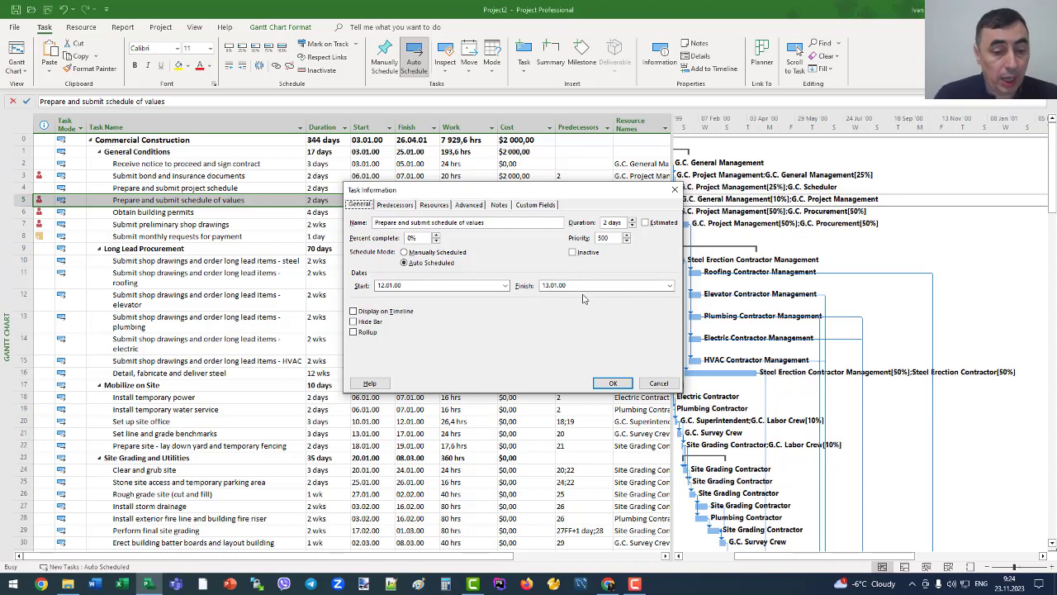
pyautogui.click(357, 312)
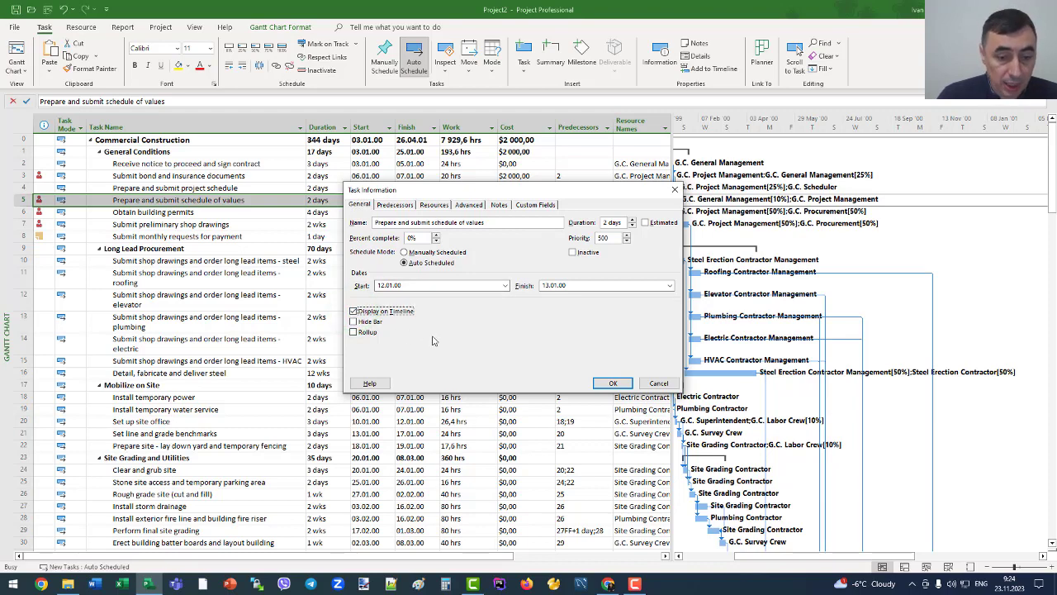
pyautogui.click(354, 312)
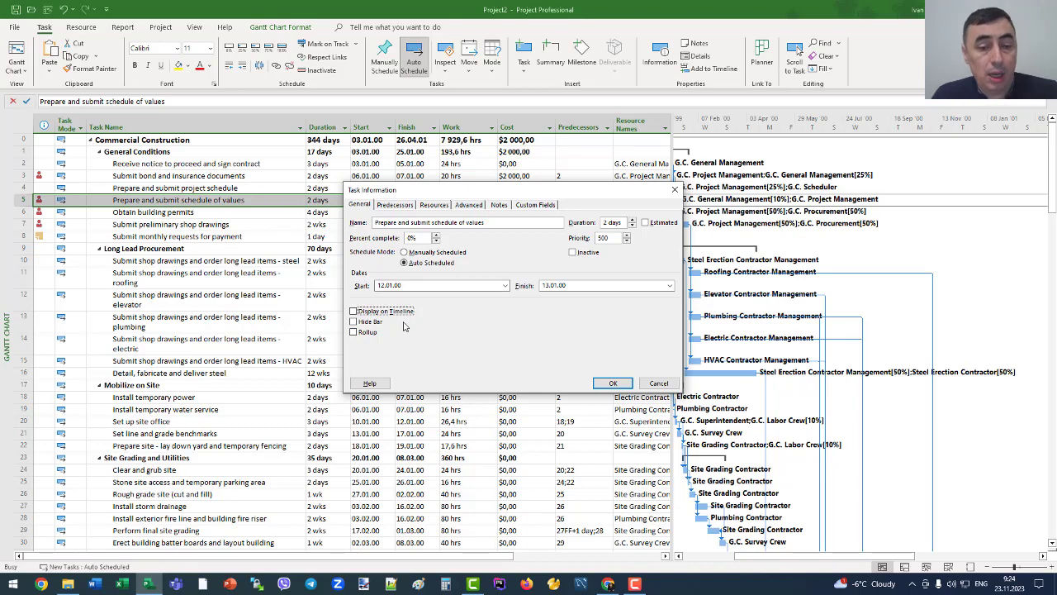
# Review the task's predecessors, resources, advanced settings and notes, and close the task information
pyautogui.click(394, 205)
pyautogui.click(433, 204)
pyautogui.click(469, 205)
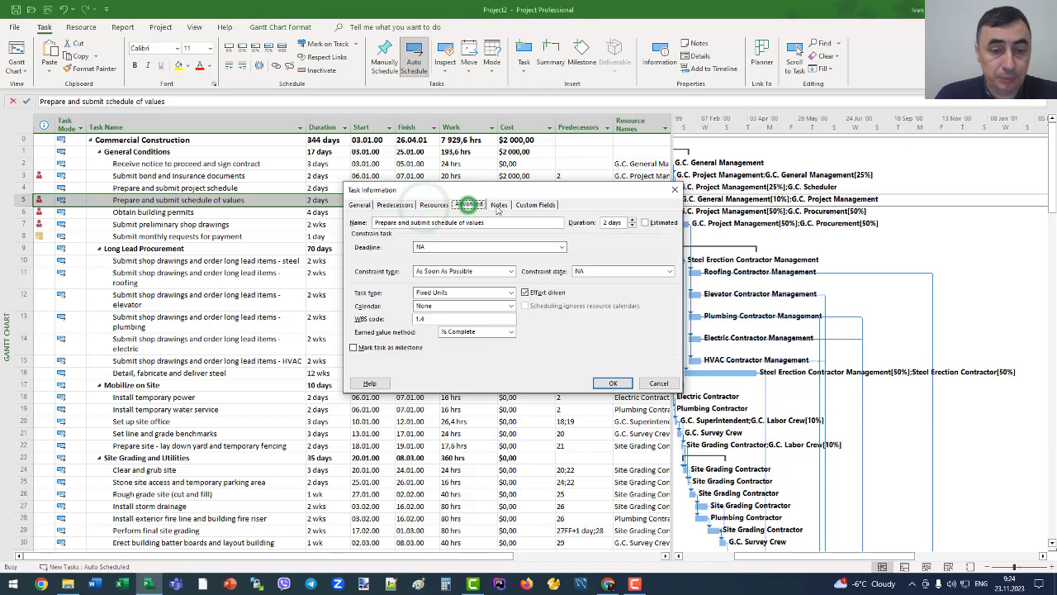
pyautogui.click(498, 206)
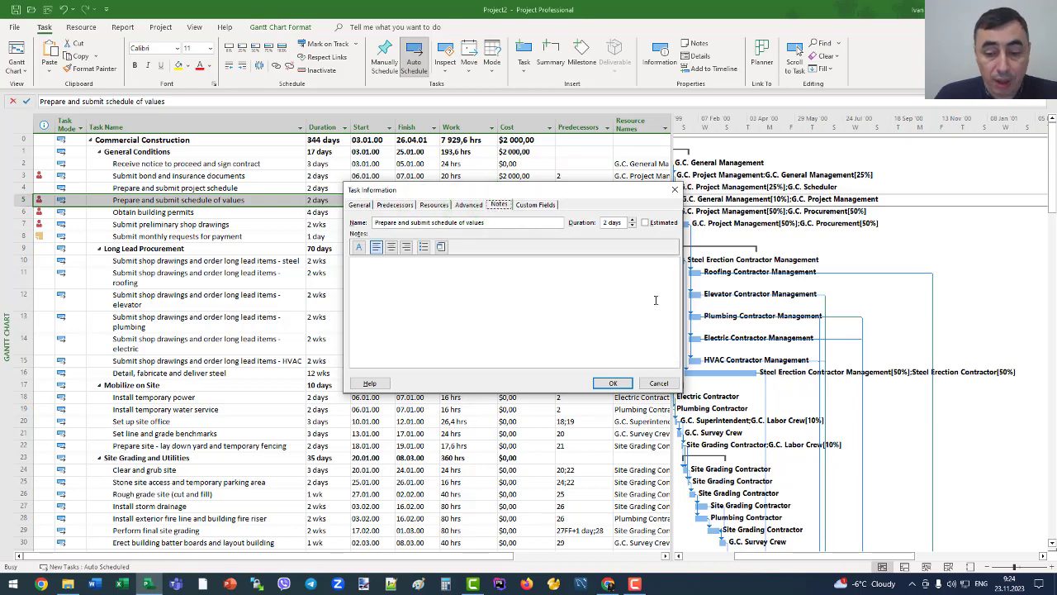
pyautogui.click(612, 385)
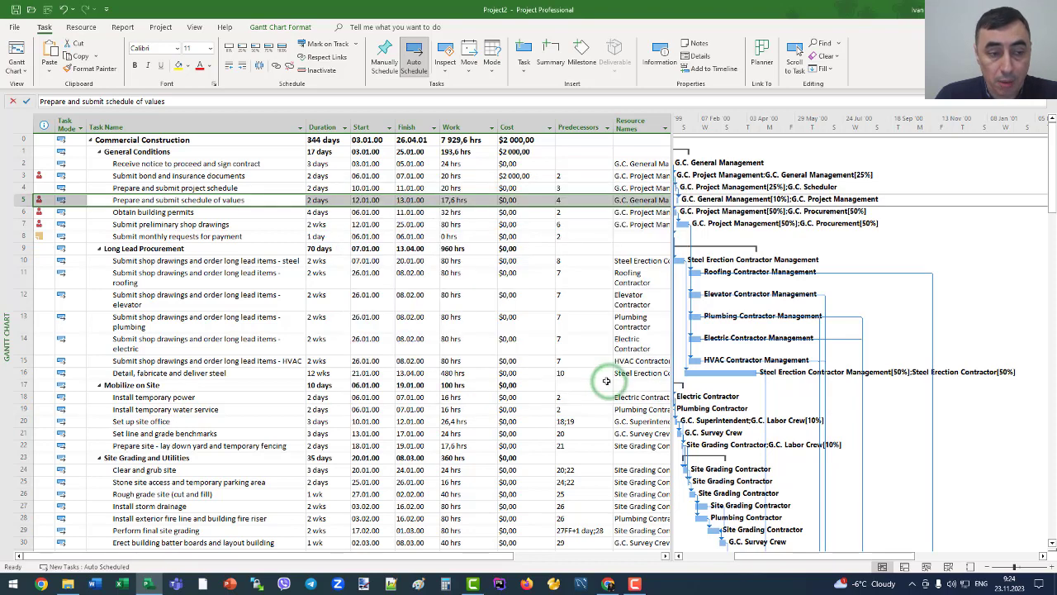
# Open the task information of "Obtain building permits"
pyautogui.click(266, 212)
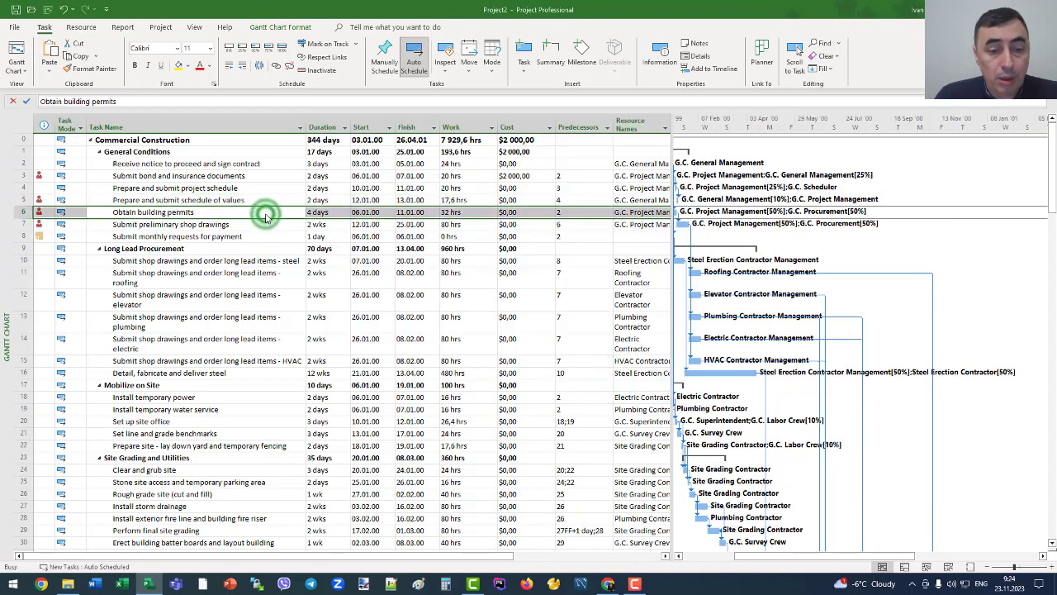
pyautogui.doubleClick(261, 212)
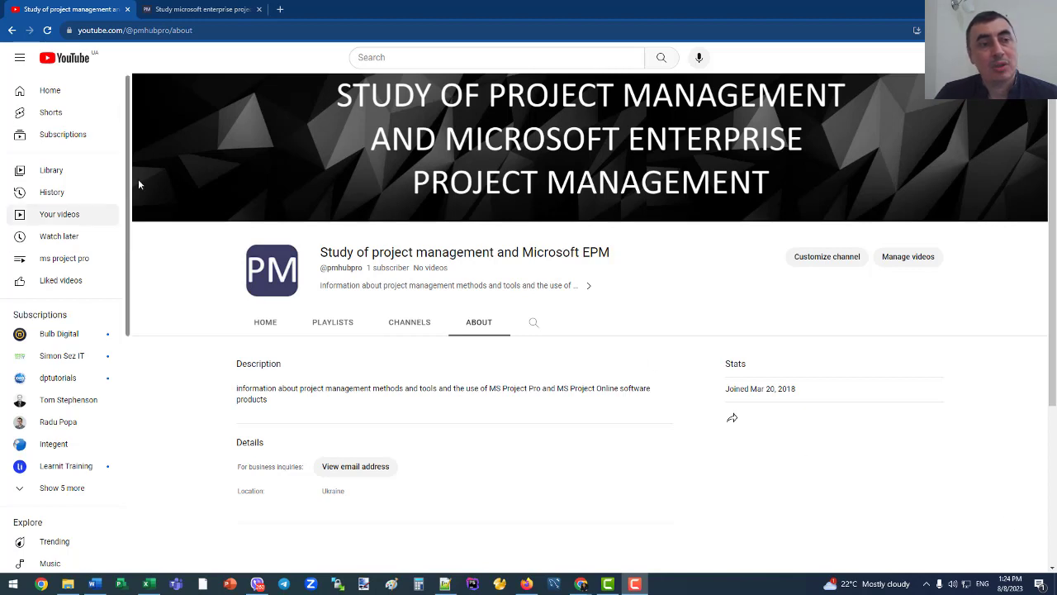
# Switch to the PM HUB website in the browser and open the free material "Project calendars in MS Project Pro"
pyautogui.click(207, 9)
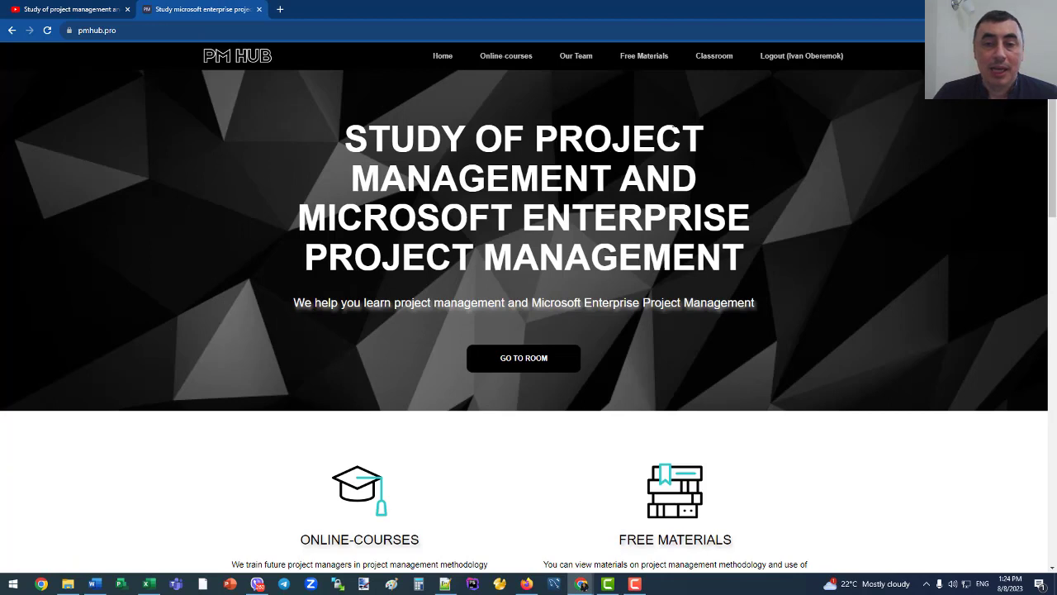
pyautogui.click(657, 58)
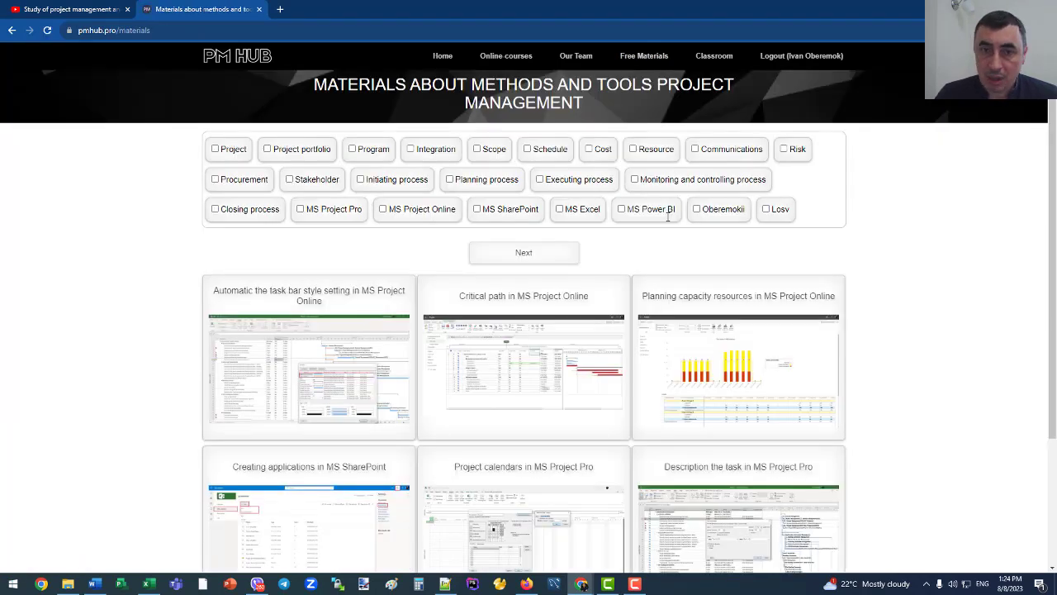
pyautogui.click(559, 472)
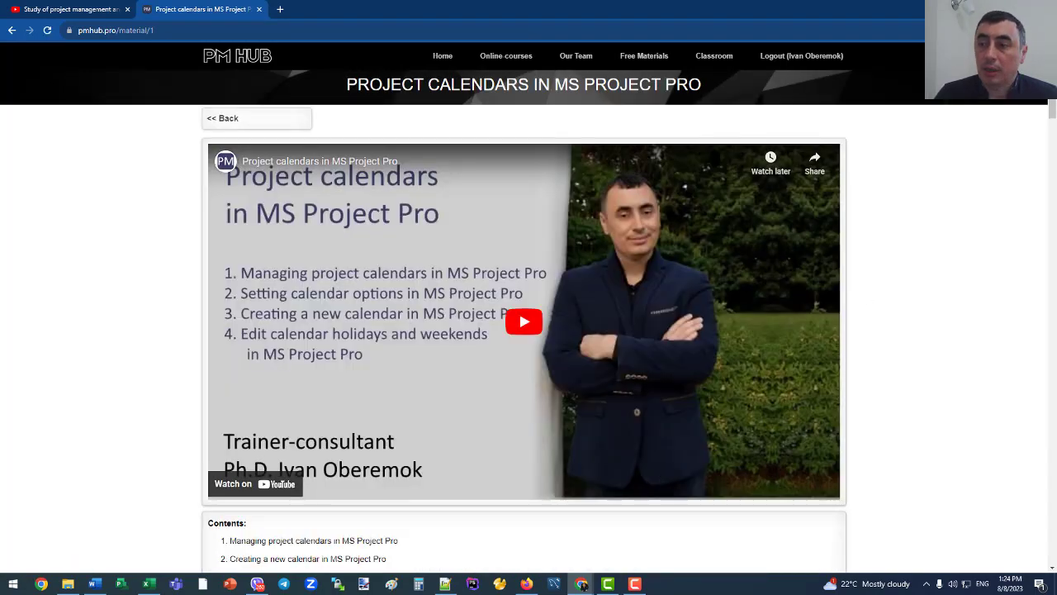
# Read through the project calendars material down to its chat section, and open the site's online courses
pyautogui.scroll(-20, 1006, 515)
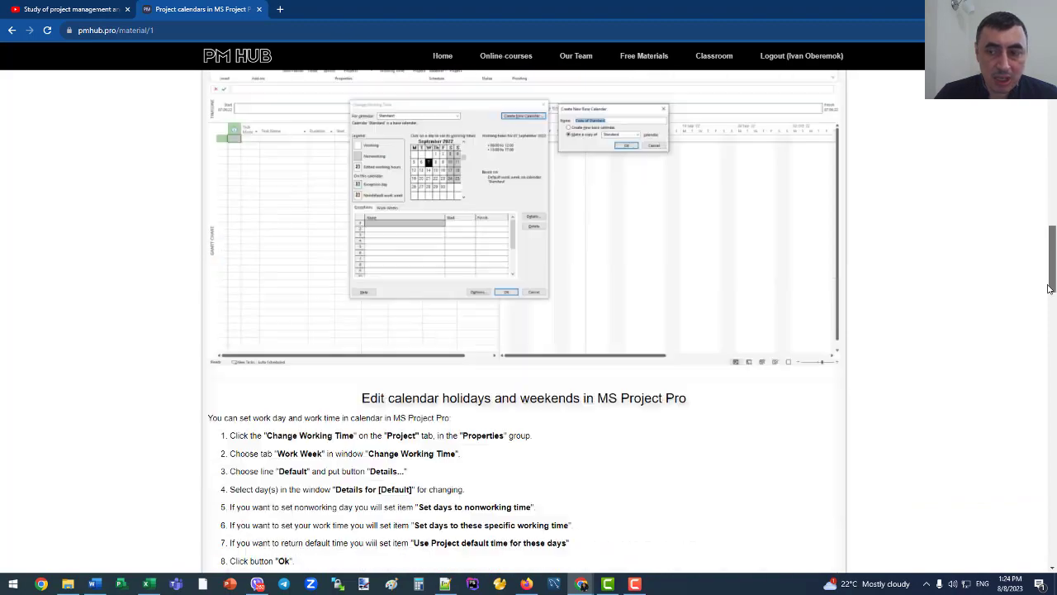
pyautogui.scroll(-10, 1006, 515)
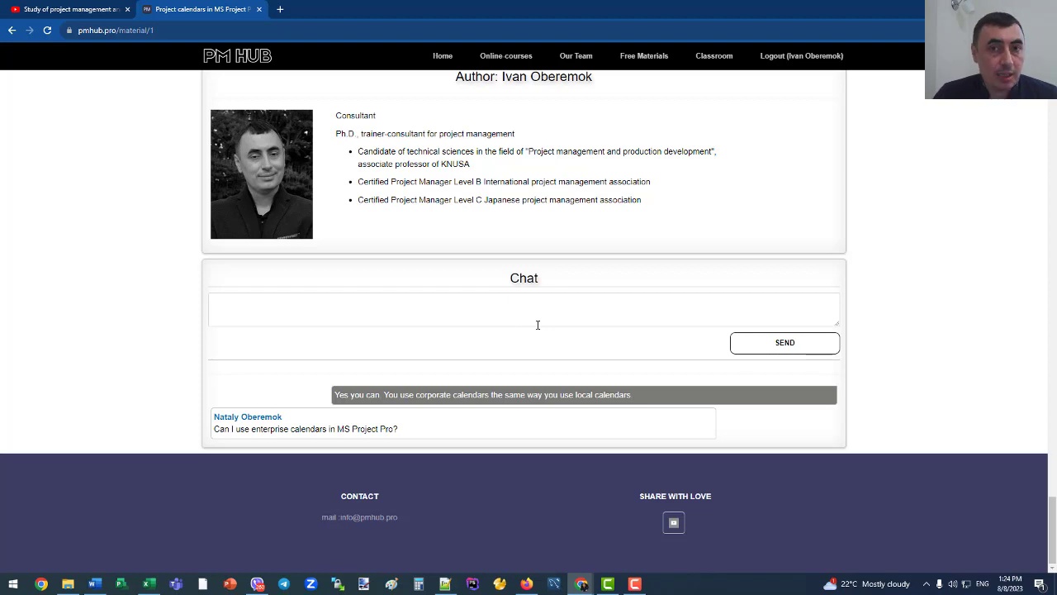
pyautogui.click(482, 61)
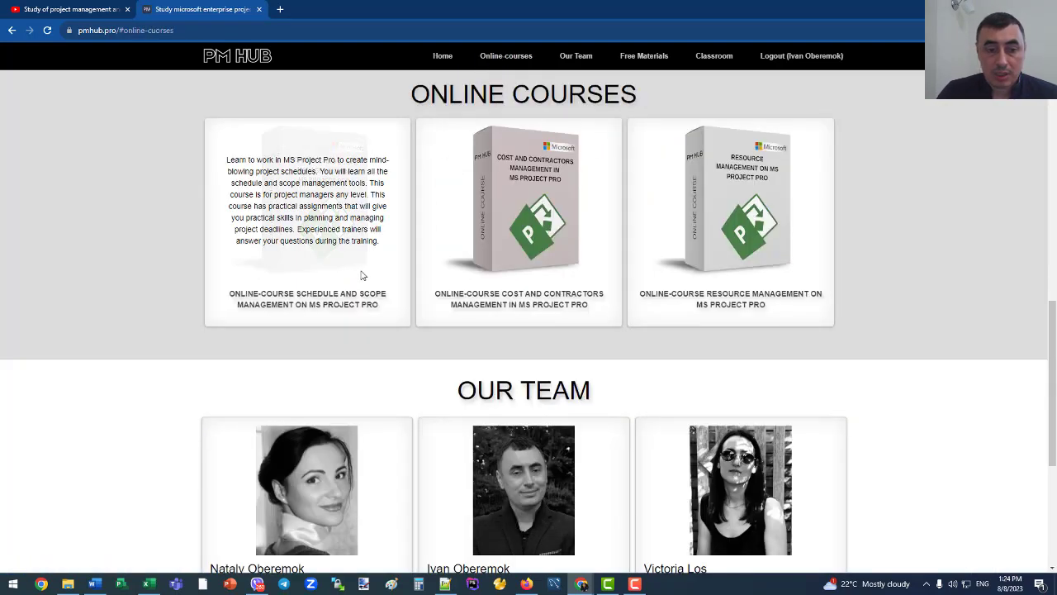
# Open the online course "Schedule and Scope Management on MS Project Pro"
pyautogui.click(353, 299)
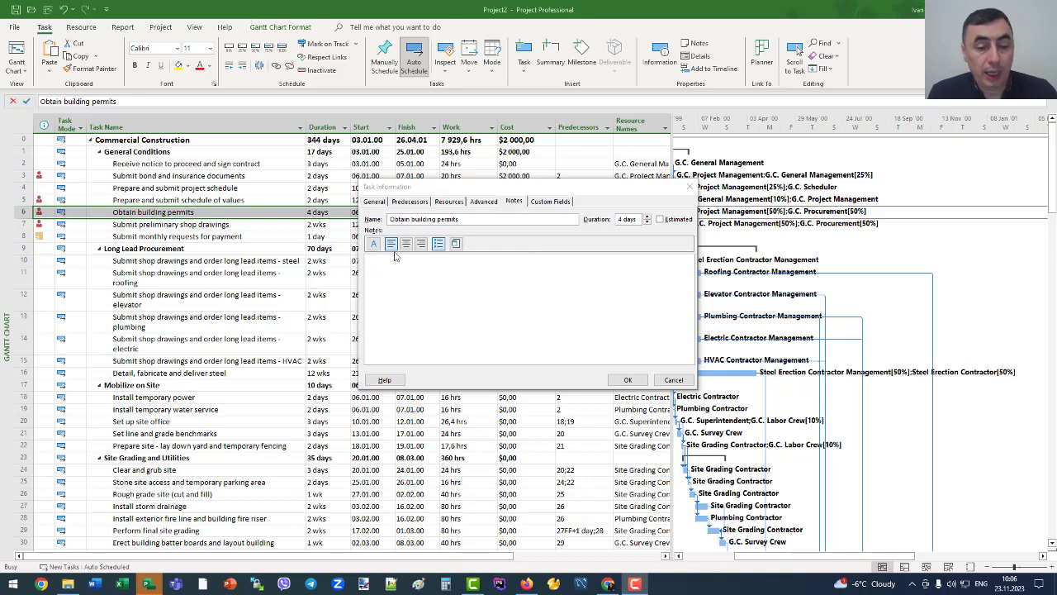
# Write "Step 1", "Step 2" and "Step 3" on separate lines in the notes of "Obtain building permits" in MS Project
pyautogui.click(384, 276)
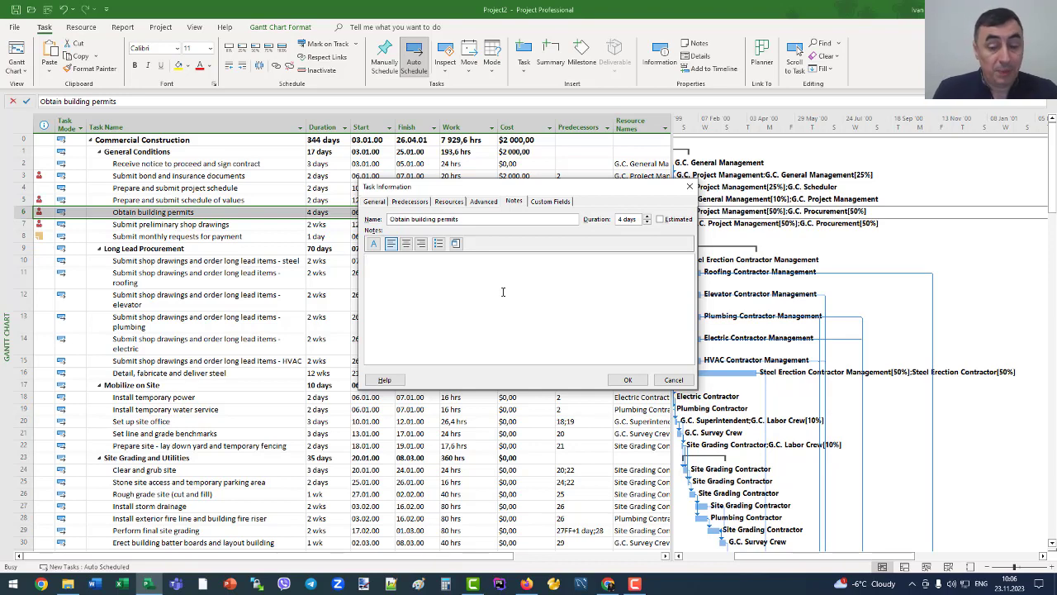
pyautogui.write('Step1')
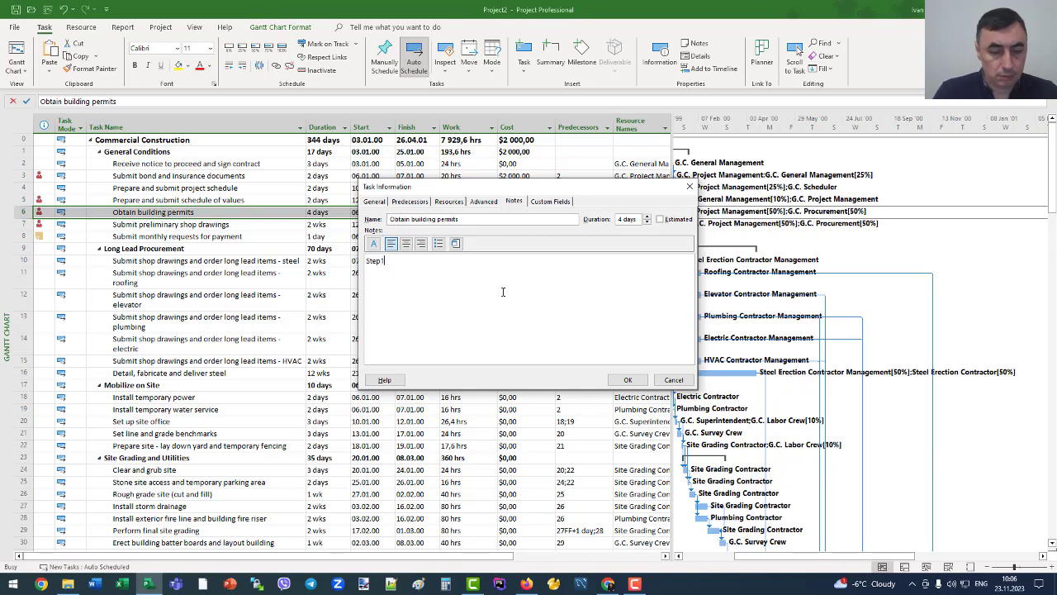
pyautogui.press('Left')
pyautogui.write('1 St')
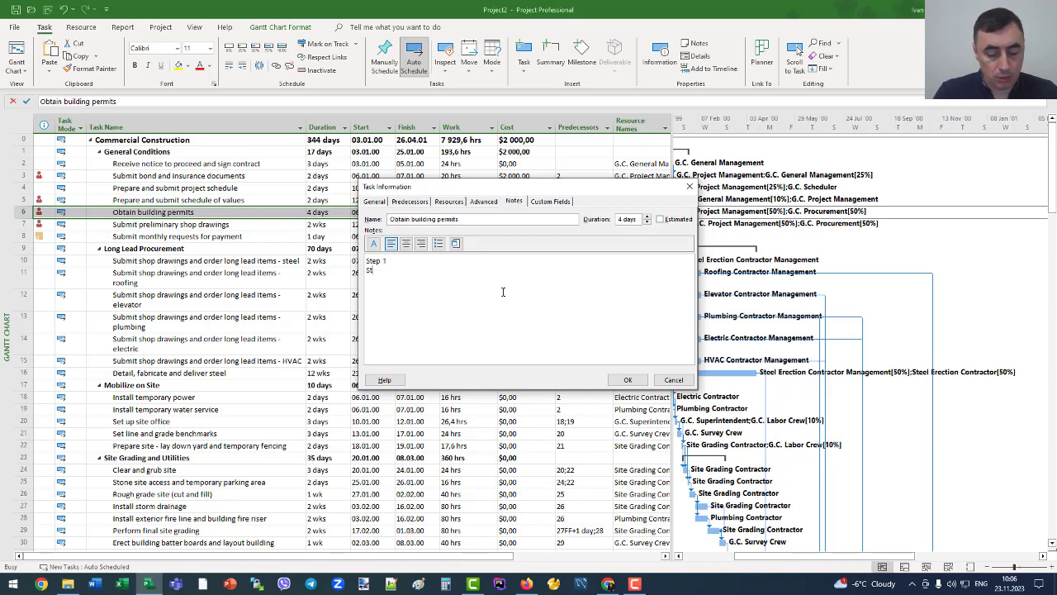
pyautogui.write('ep 2')
pyautogui.press('Return')
pyautogui.write('Step ')
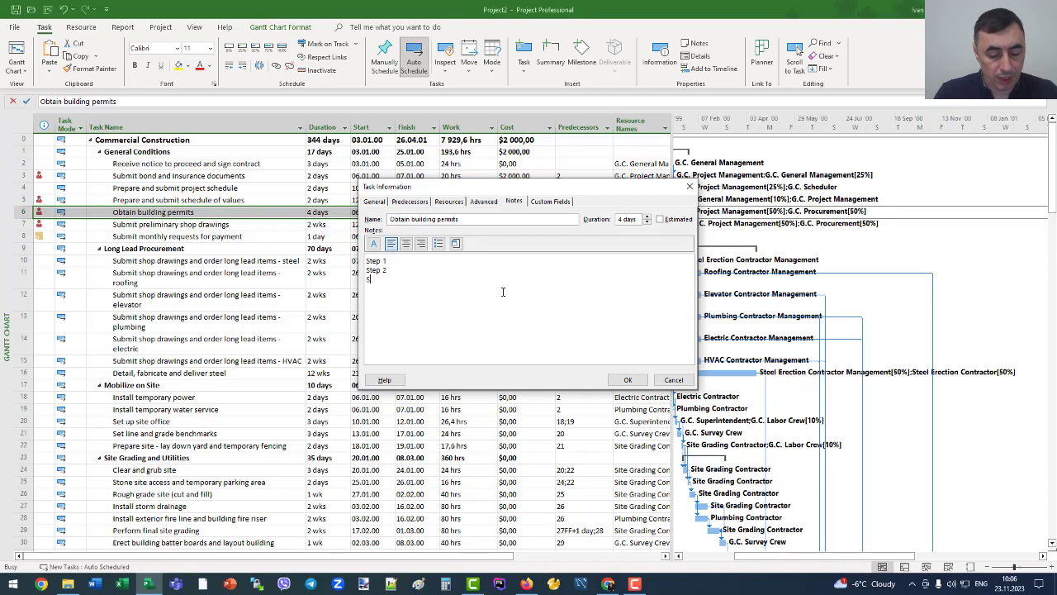
pyautogui.write('3')
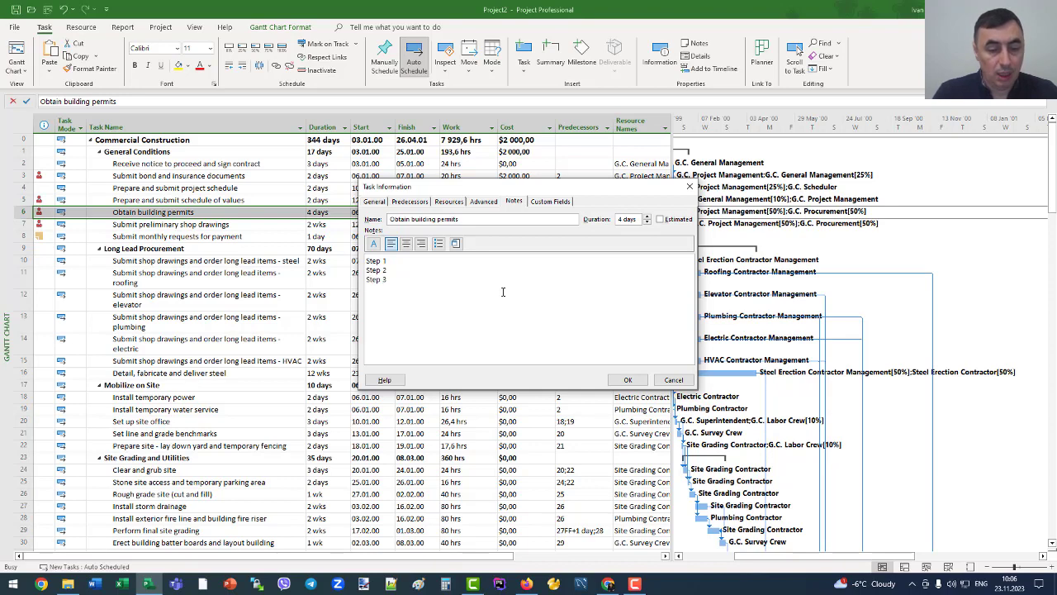
# Try centre and right alignment on the three note lines, and format them as a left-aligned bulleted list
pyautogui.hotkey('shift', 'Up')
pyautogui.hotkey('shift', 'Up')
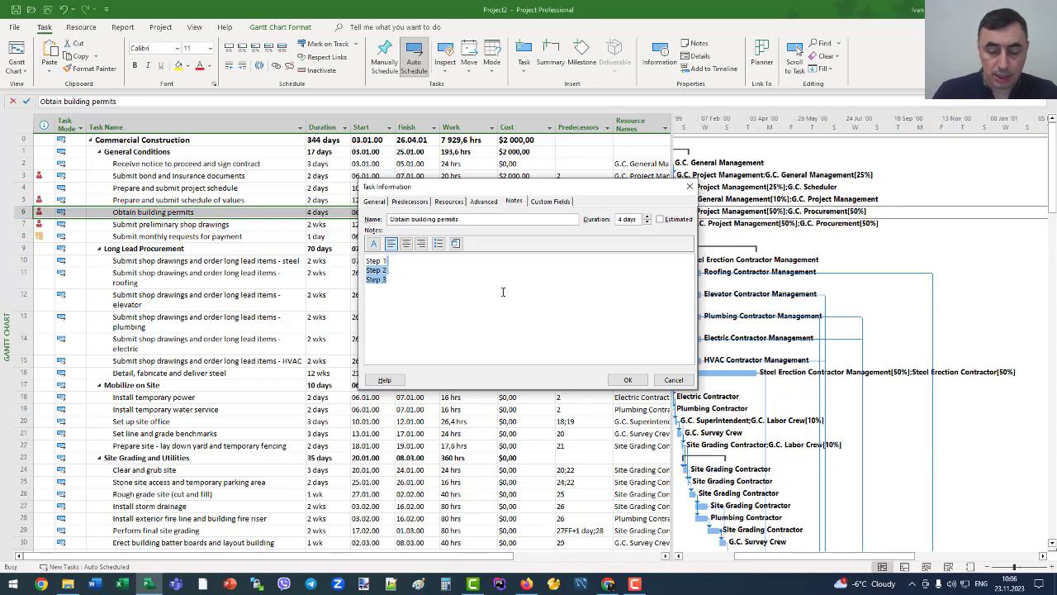
pyautogui.hotkey('shift', 'Up')
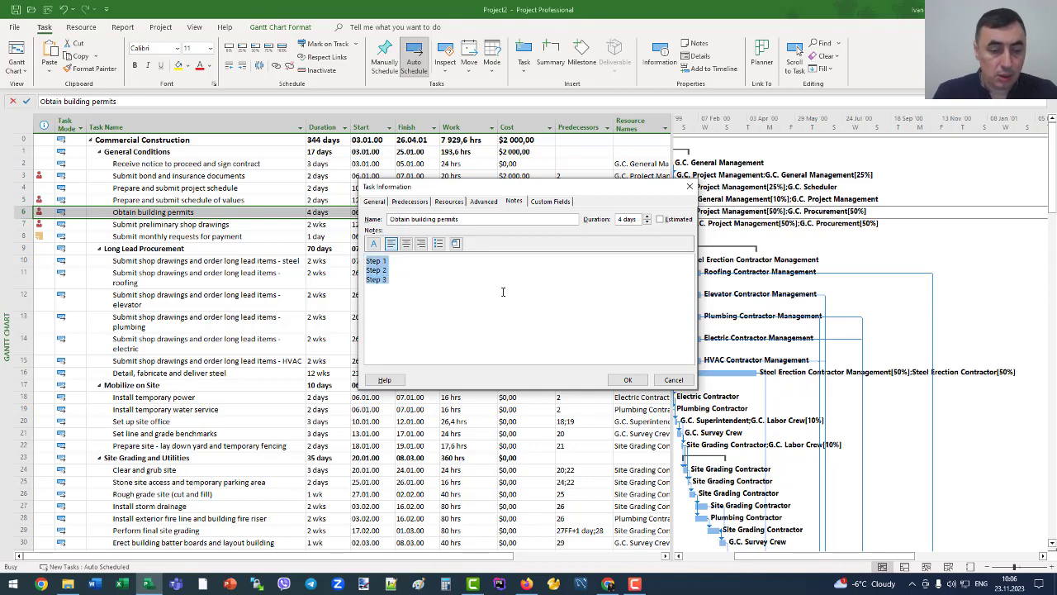
pyautogui.click(406, 245)
pyautogui.click(421, 243)
pyautogui.click(392, 244)
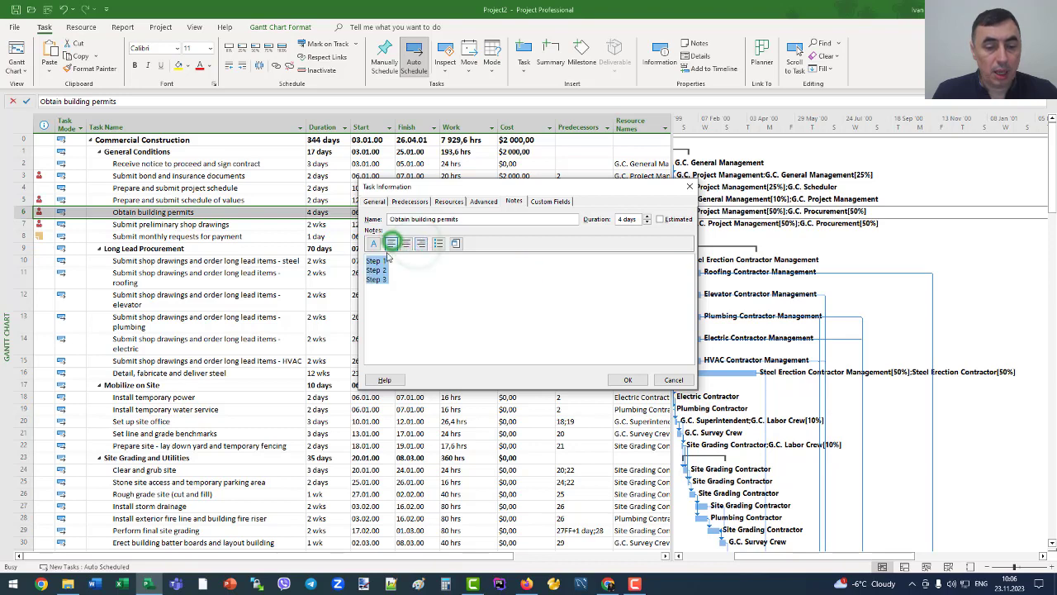
pyautogui.click(438, 245)
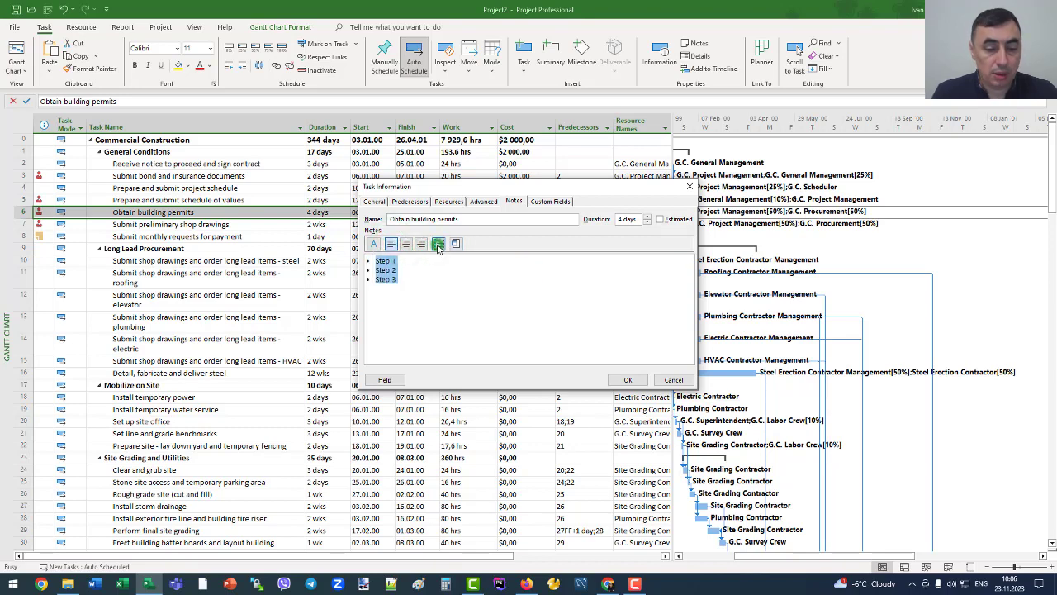
pyautogui.click(406, 285)
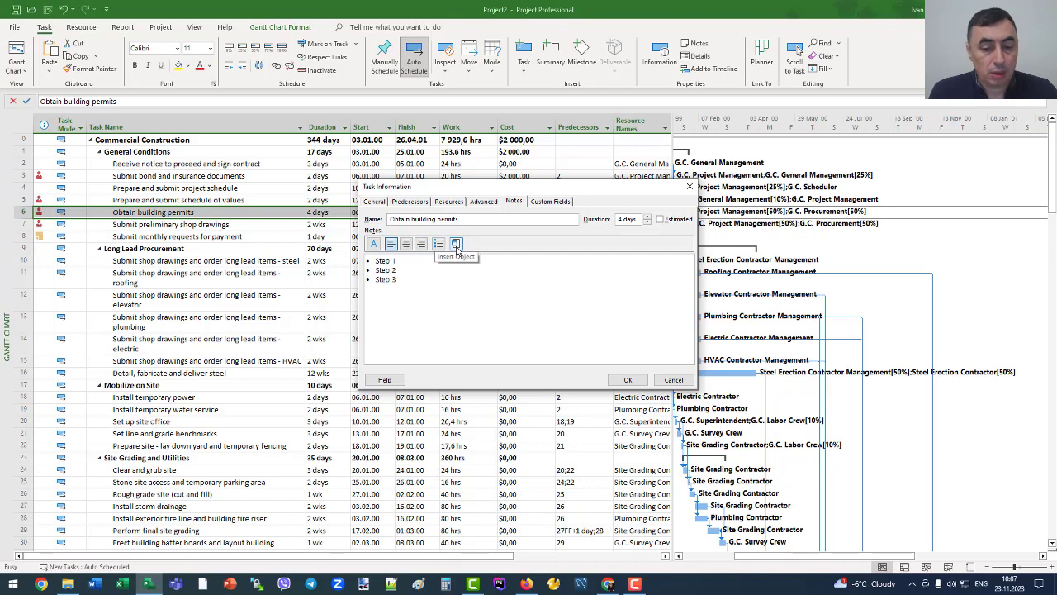
# Start inserting an object into the task notes and browse the types of new objects available
pyautogui.click(456, 246)
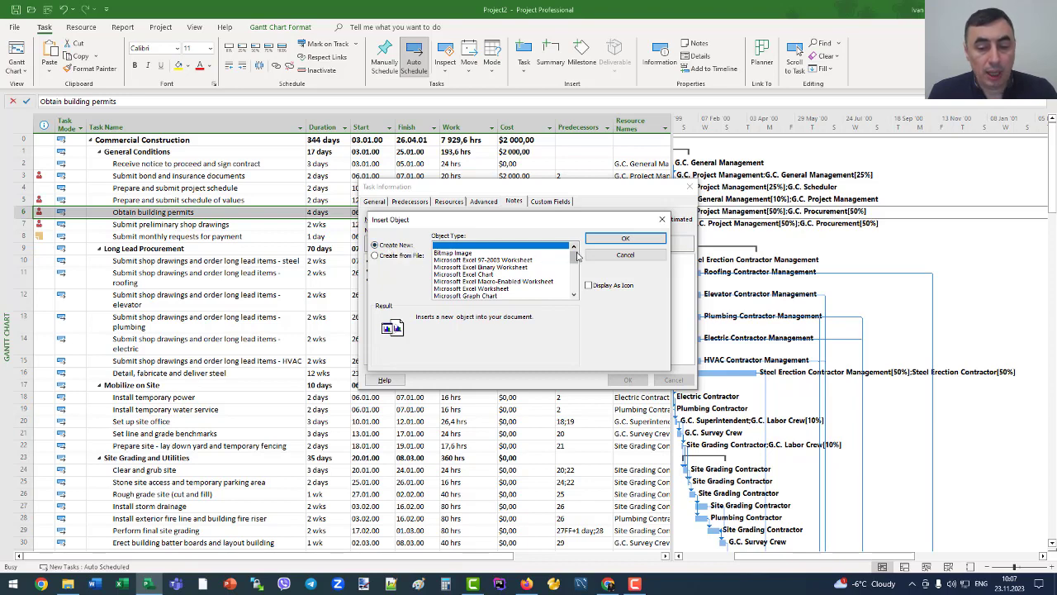
pyautogui.scroll(-4, 577, 258)
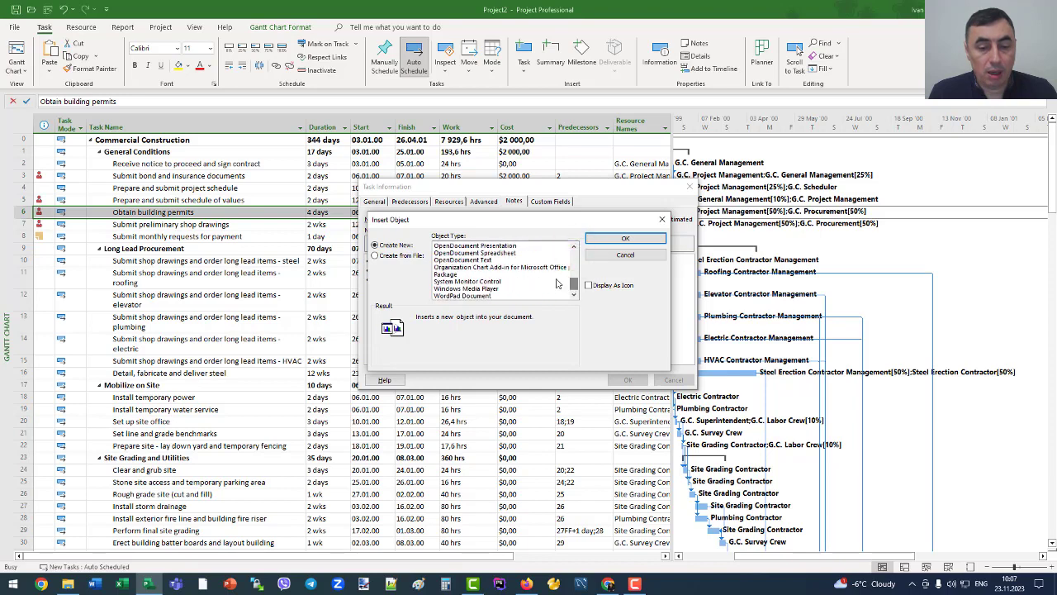
pyautogui.click(508, 254)
pyautogui.scroll(2, 574, 281)
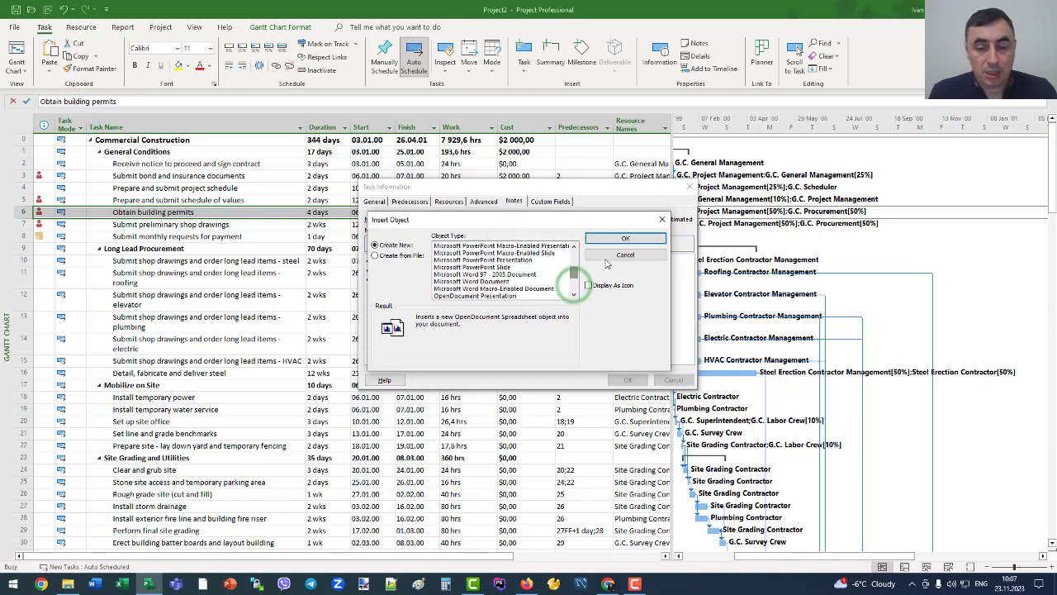
pyautogui.click(631, 240)
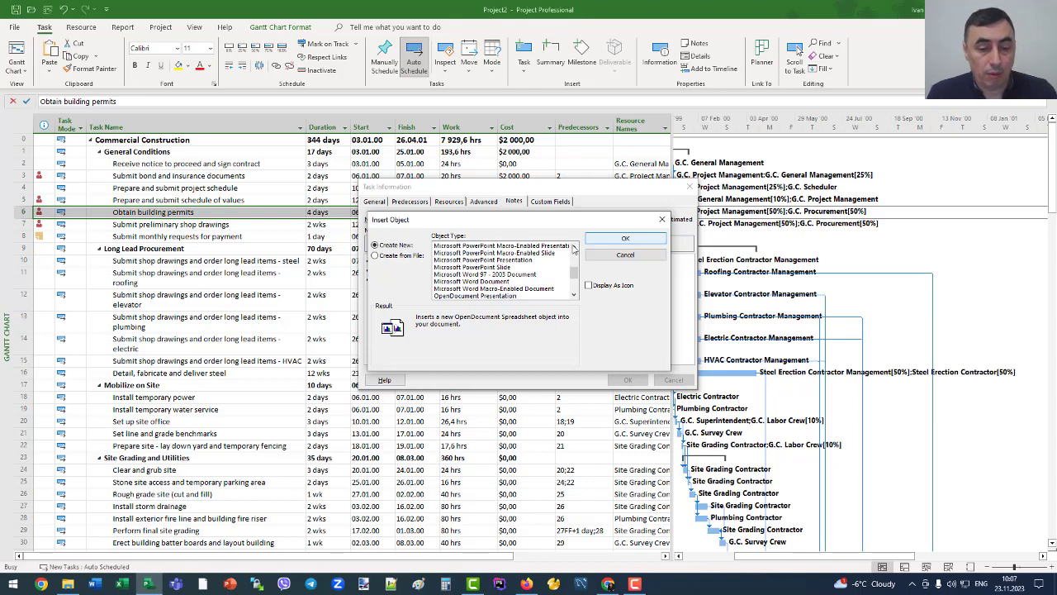
# Insert the file "My document" as a linked object below the bulleted steps, and delete the inserted object
pyautogui.click(406, 256)
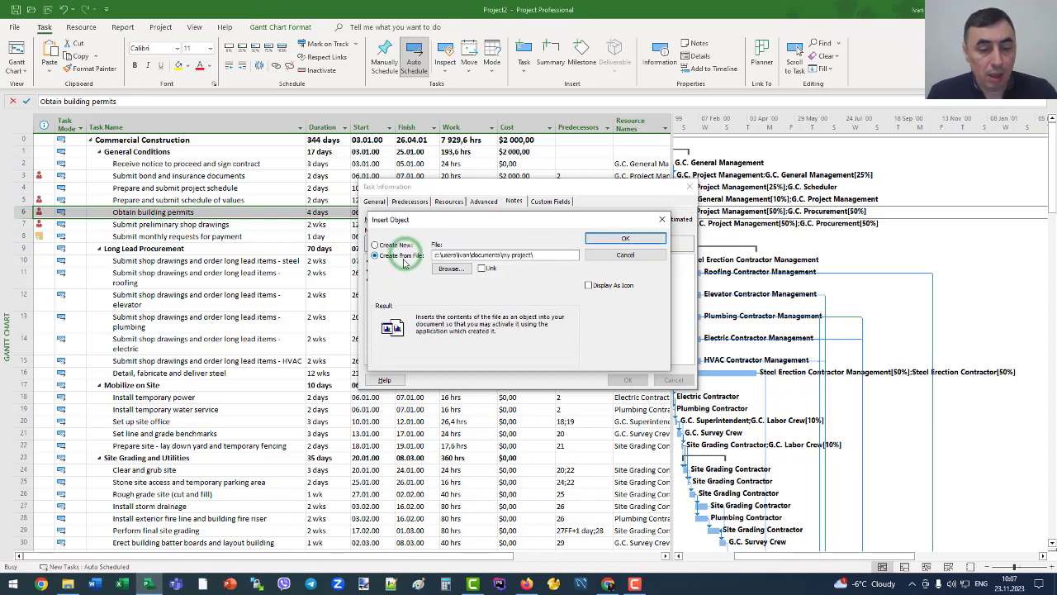
pyautogui.click(450, 271)
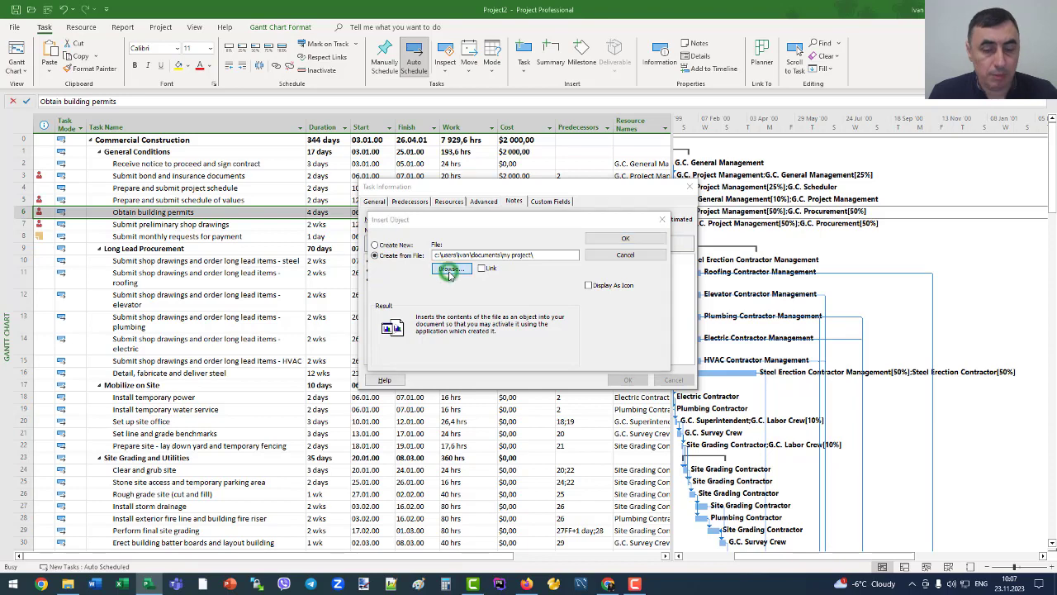
pyautogui.click(96, 228)
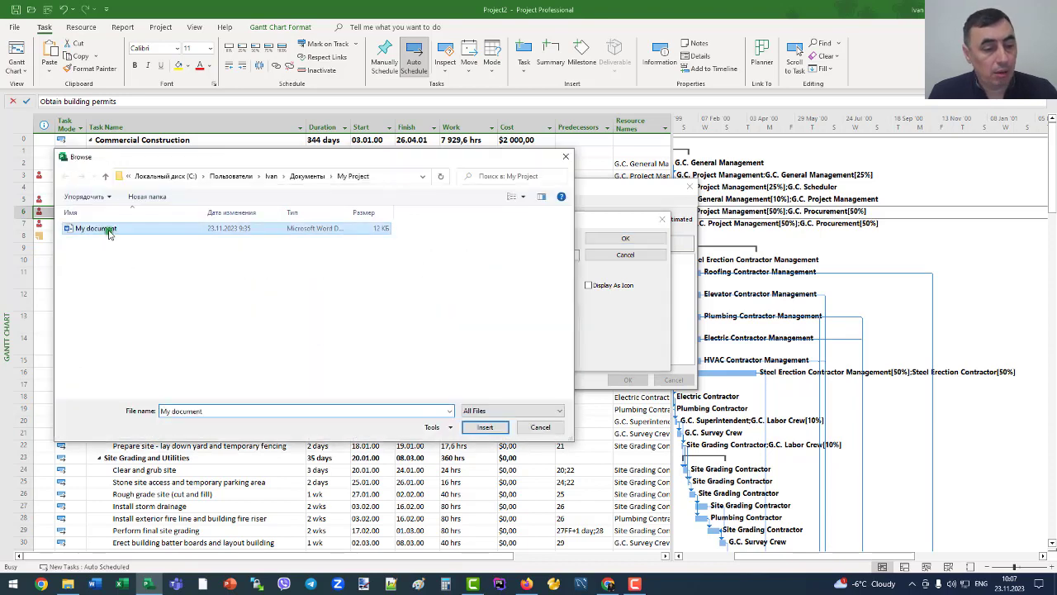
pyautogui.click(485, 430)
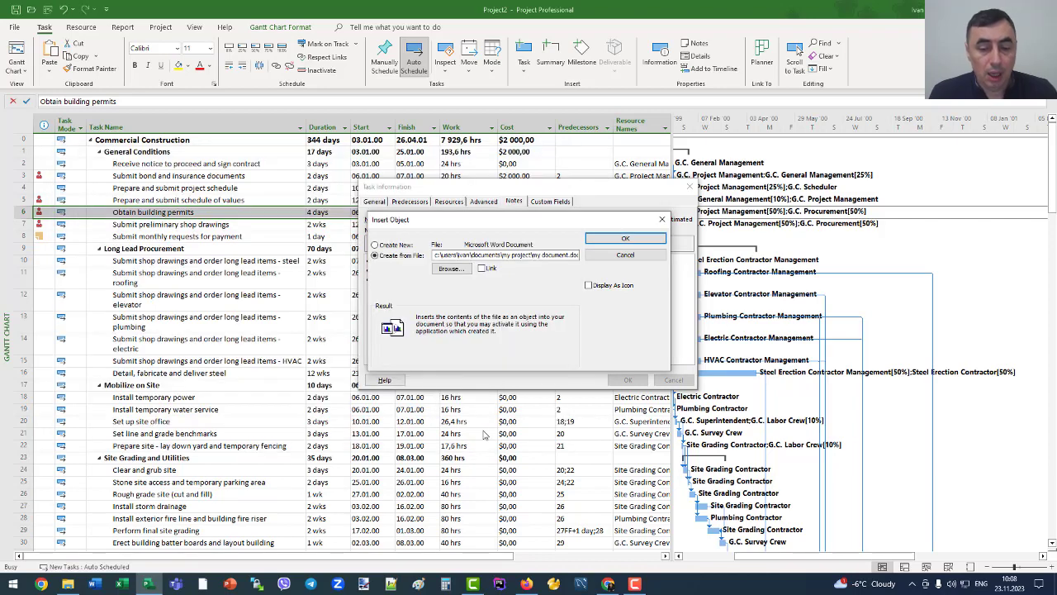
pyautogui.click(480, 268)
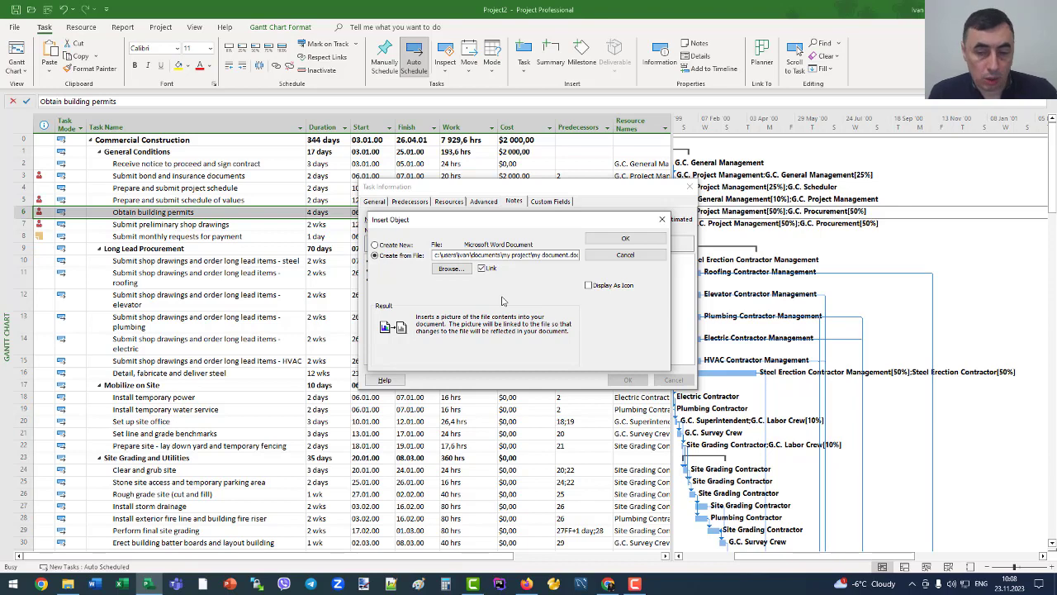
pyautogui.click(607, 240)
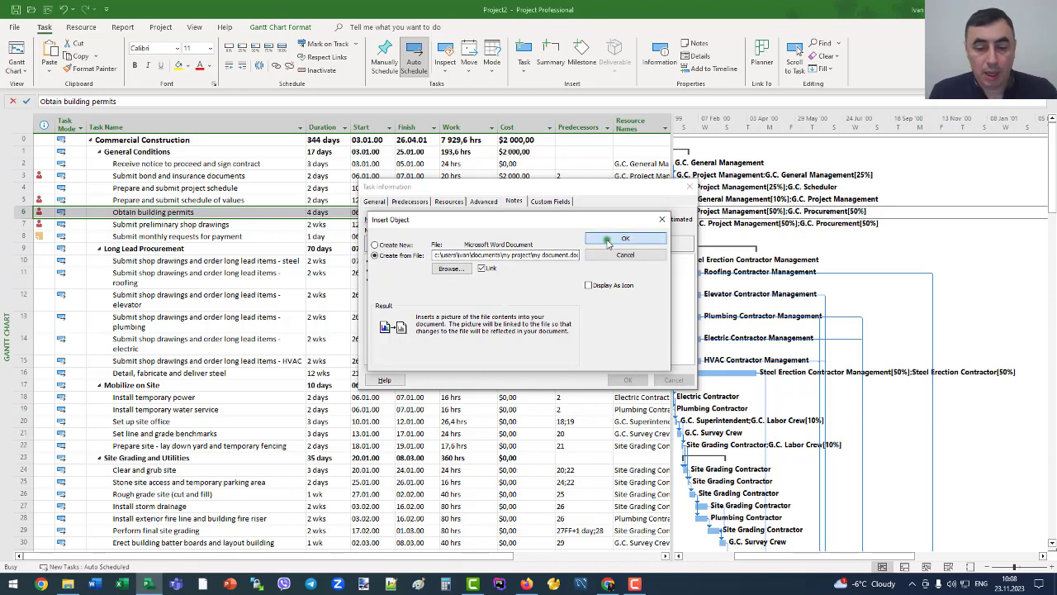
pyautogui.click(427, 304)
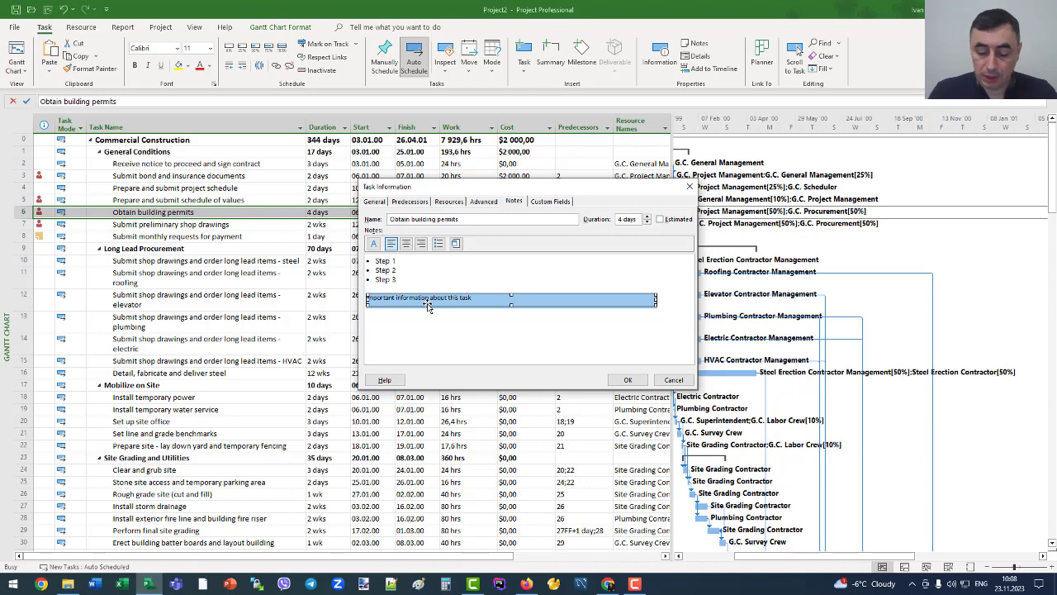
pyautogui.press('Delete')
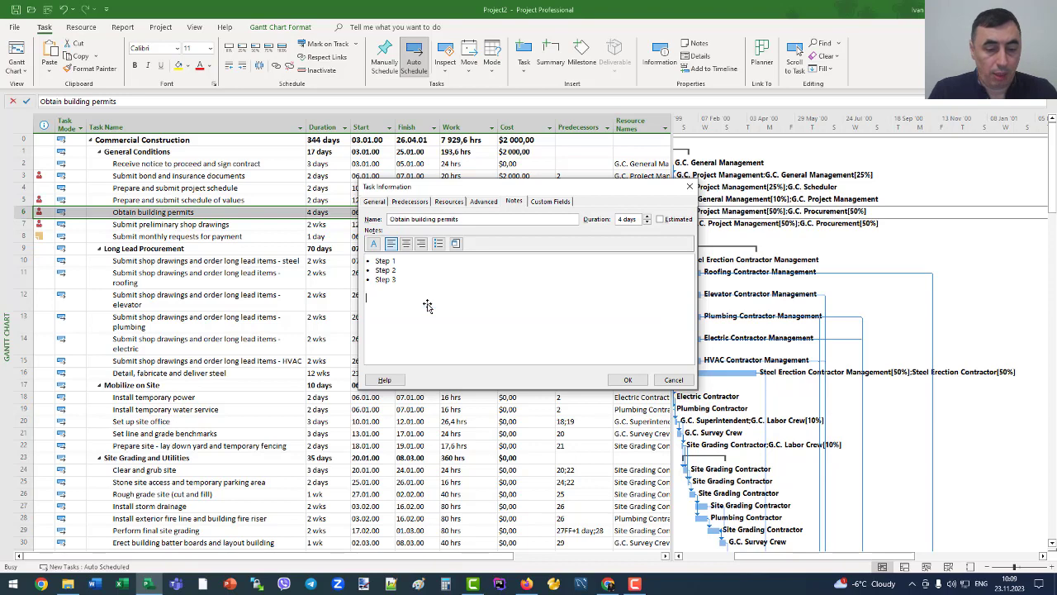
# Insert the file "My document" into the notes as a linked object displayed as an icon, and save the task information
pyautogui.click(456, 244)
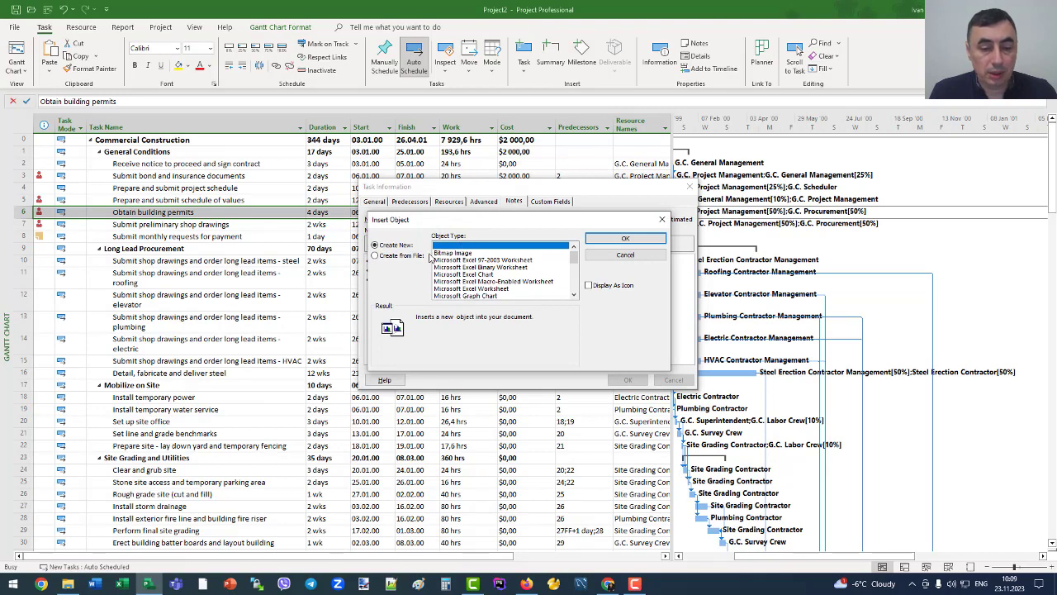
pyautogui.click(375, 256)
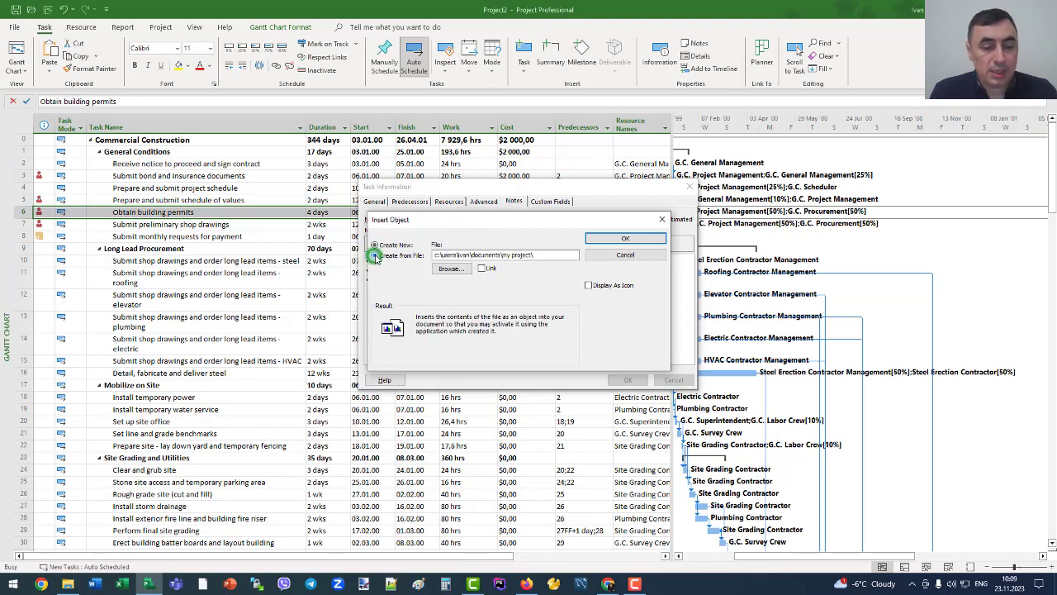
pyautogui.click(444, 270)
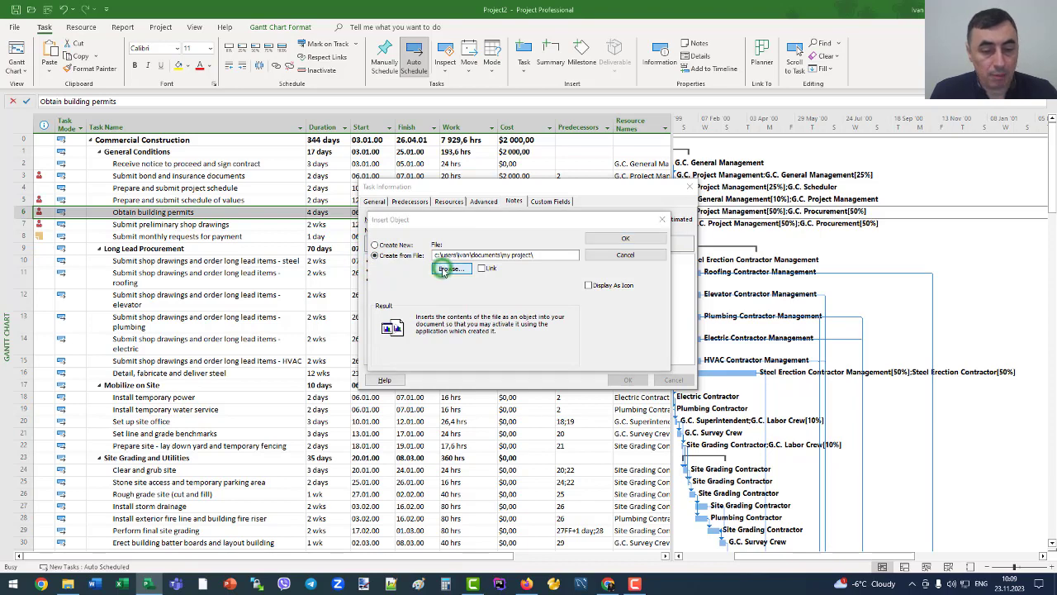
pyautogui.click(107, 228)
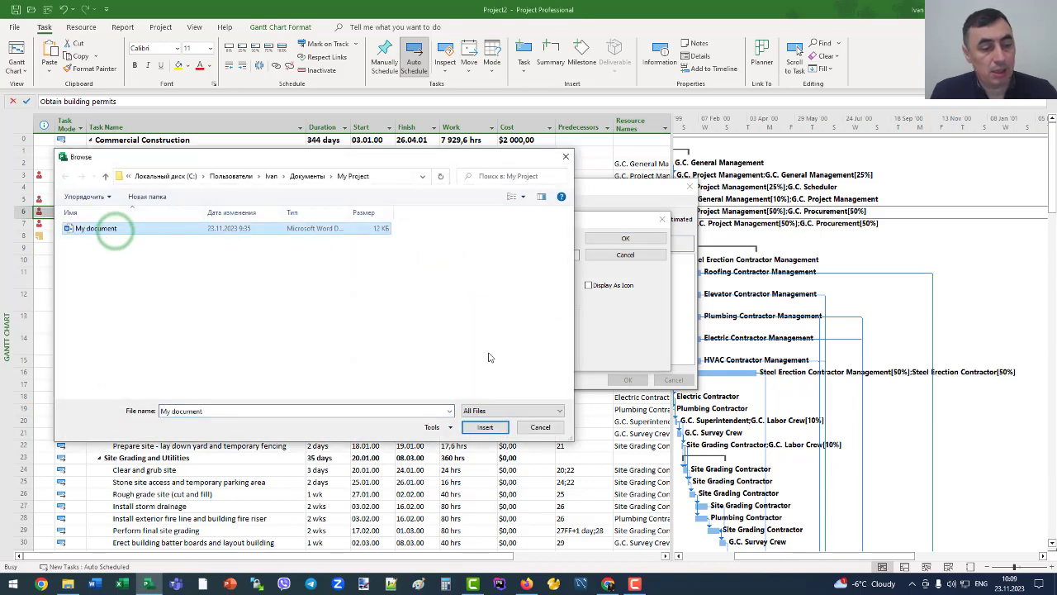
pyautogui.click(486, 427)
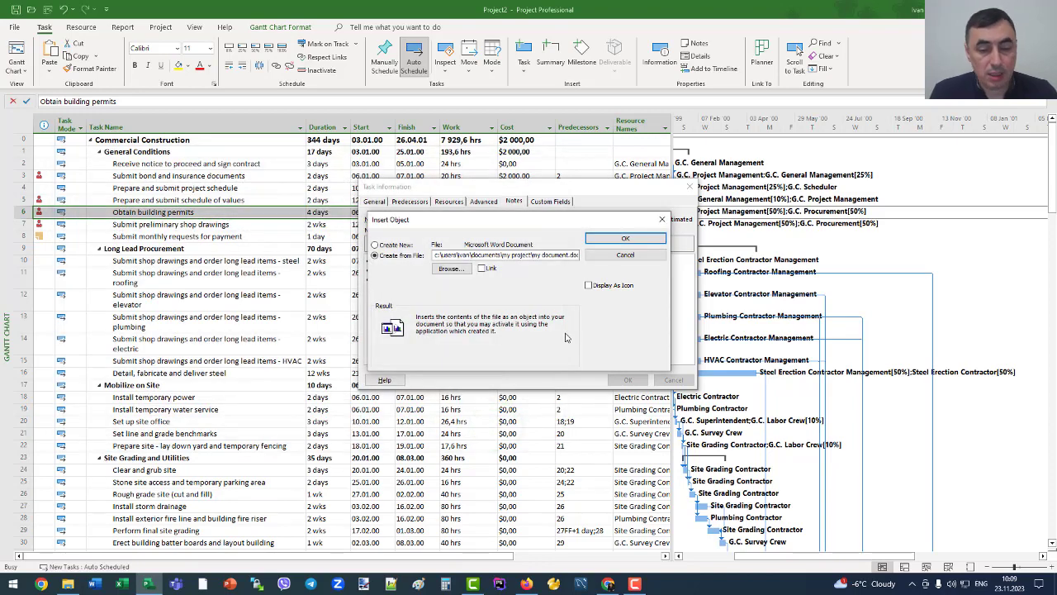
pyautogui.click(482, 268)
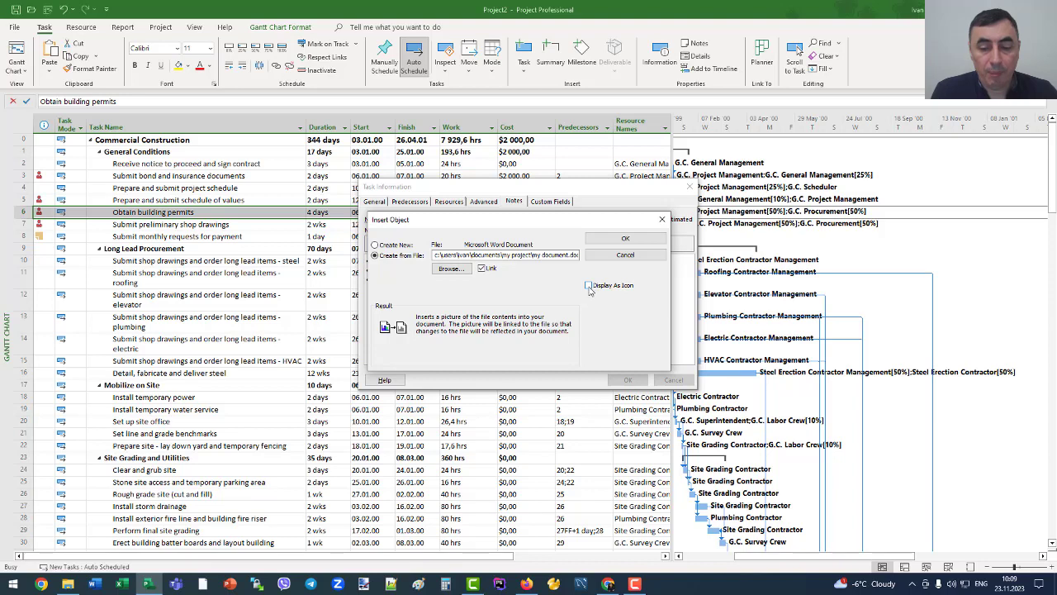
pyautogui.click(589, 286)
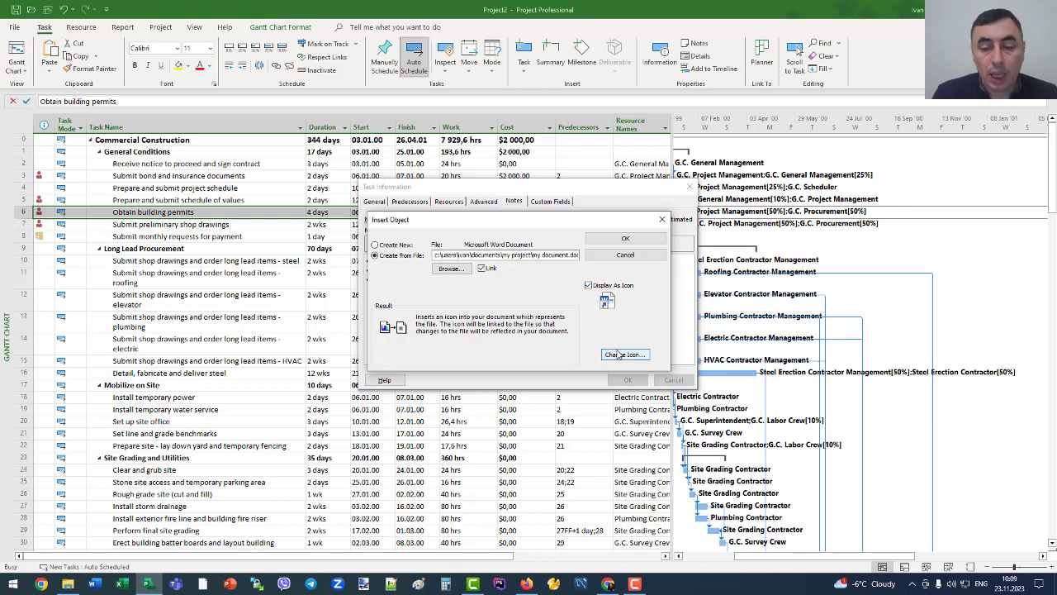
pyautogui.click(625, 240)
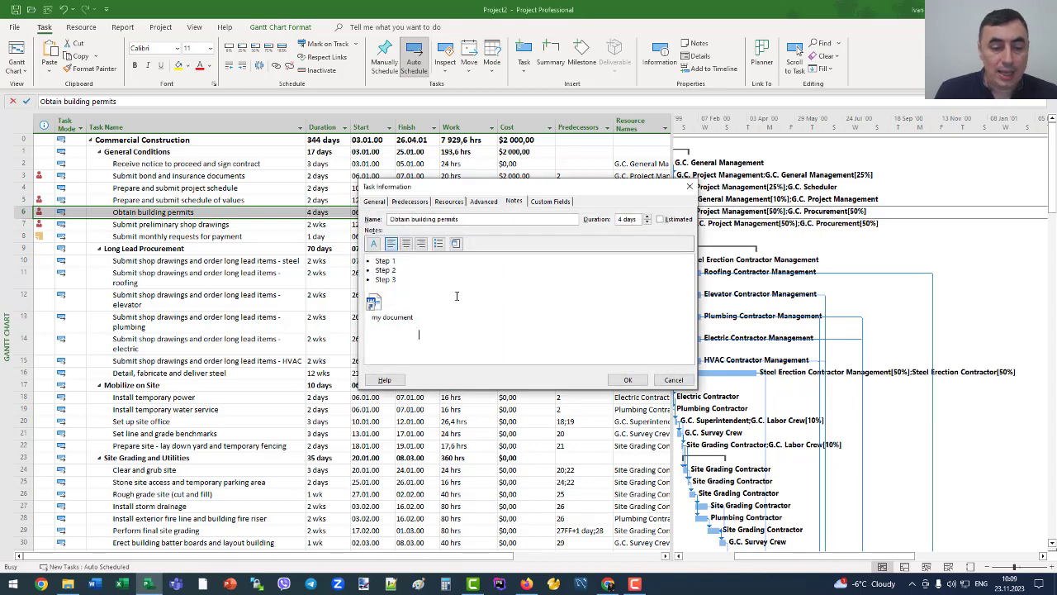
pyautogui.click(391, 307)
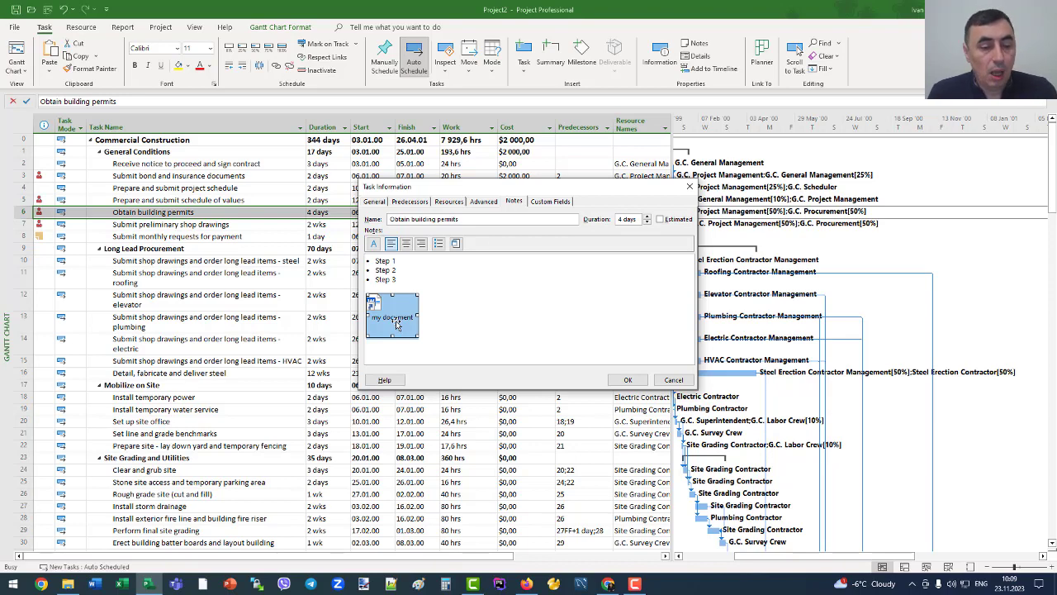
pyautogui.click(628, 381)
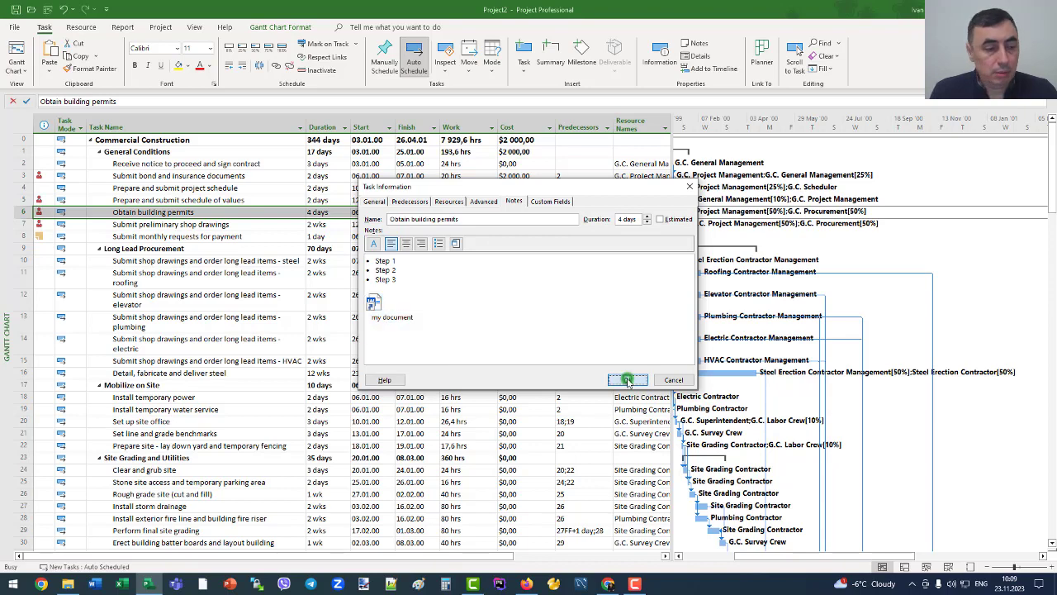
# Select the task "Obtain building permits" and preview its notes from the task's note indicator
pyautogui.click(121, 225)
pyautogui.click(129, 211)
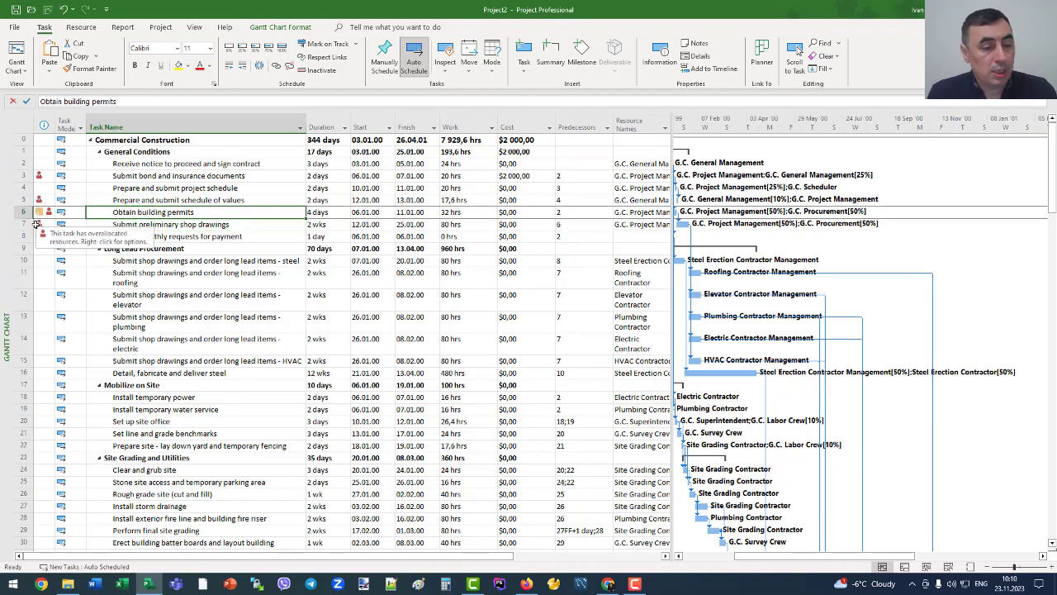
pyautogui.moveTo(39, 213)
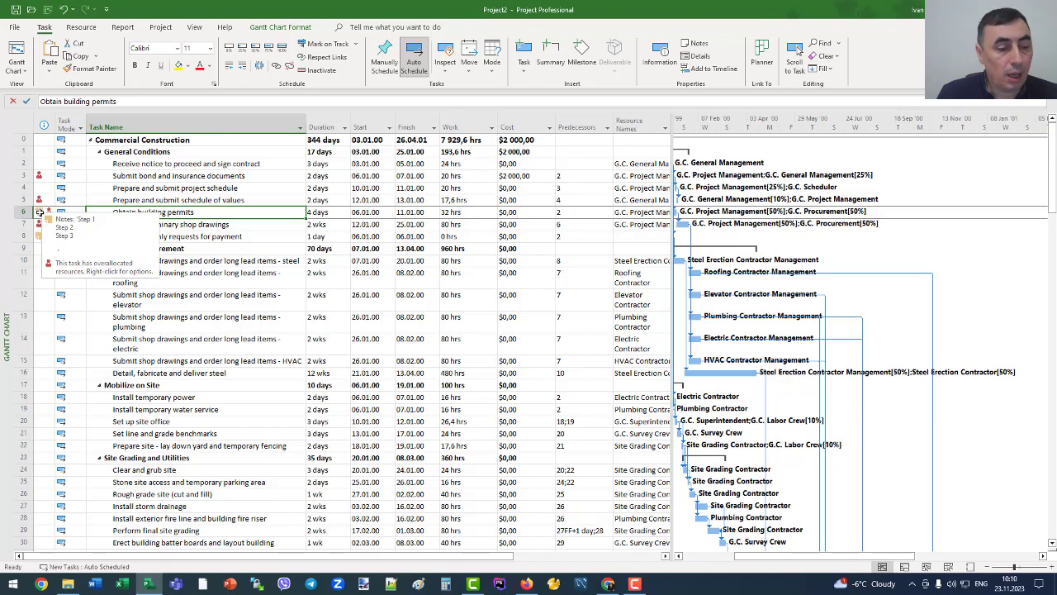
# Set the deadline of the task "Obtain building permits" to 11.03.2023 in its advanced task information
pyautogui.doubleClick(169, 212)
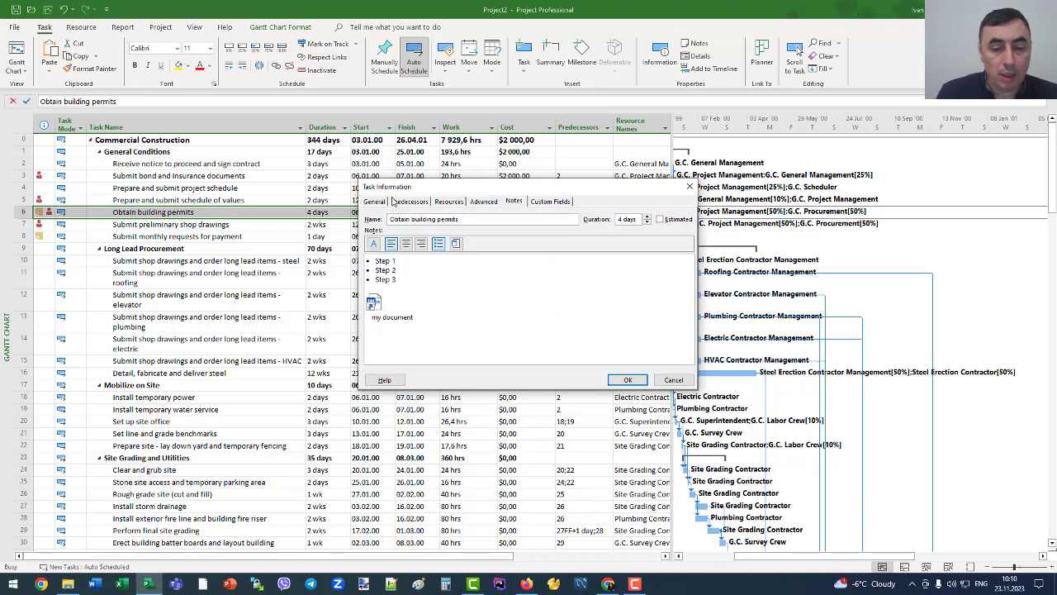
pyautogui.click(484, 203)
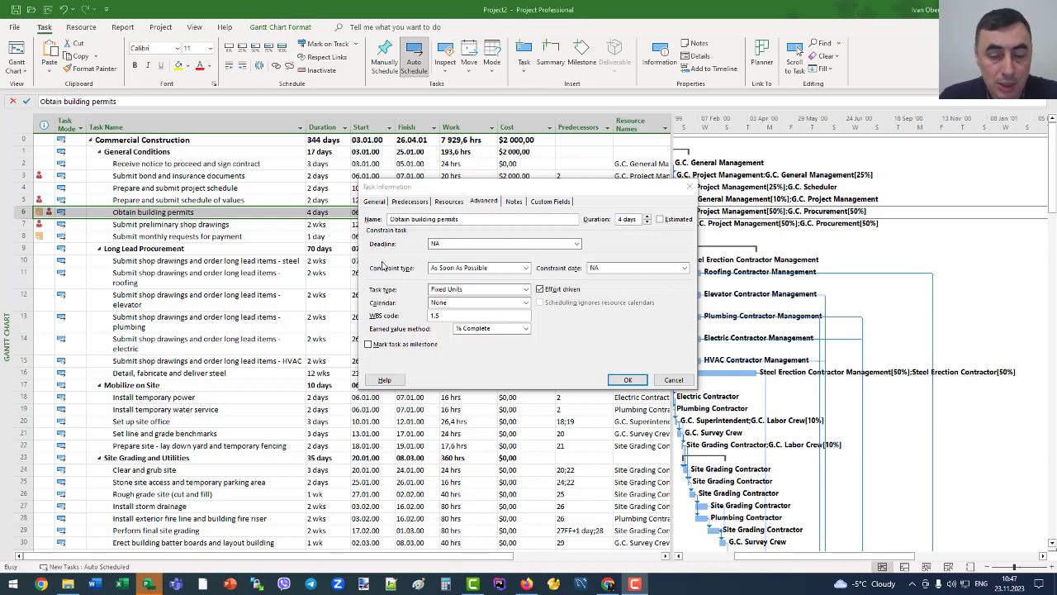
pyautogui.click(444, 243)
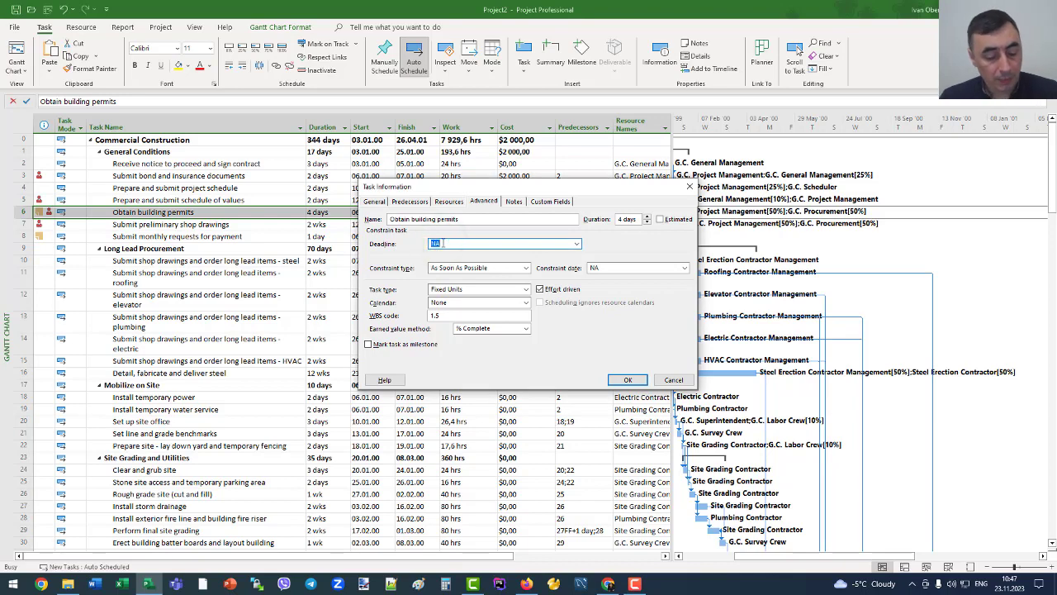
pyautogui.write('11')
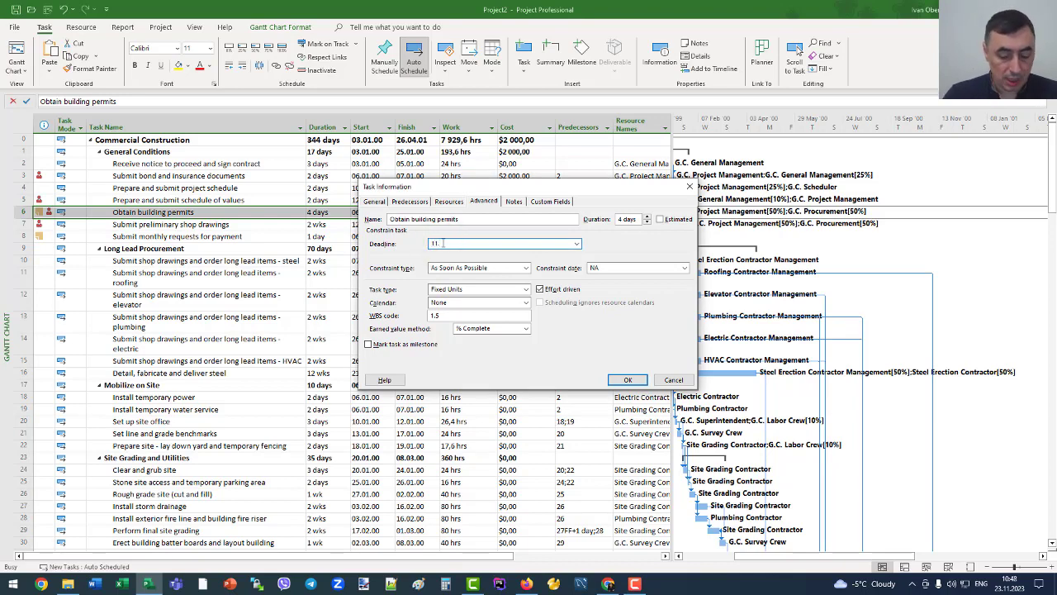
pyautogui.write('.01.')
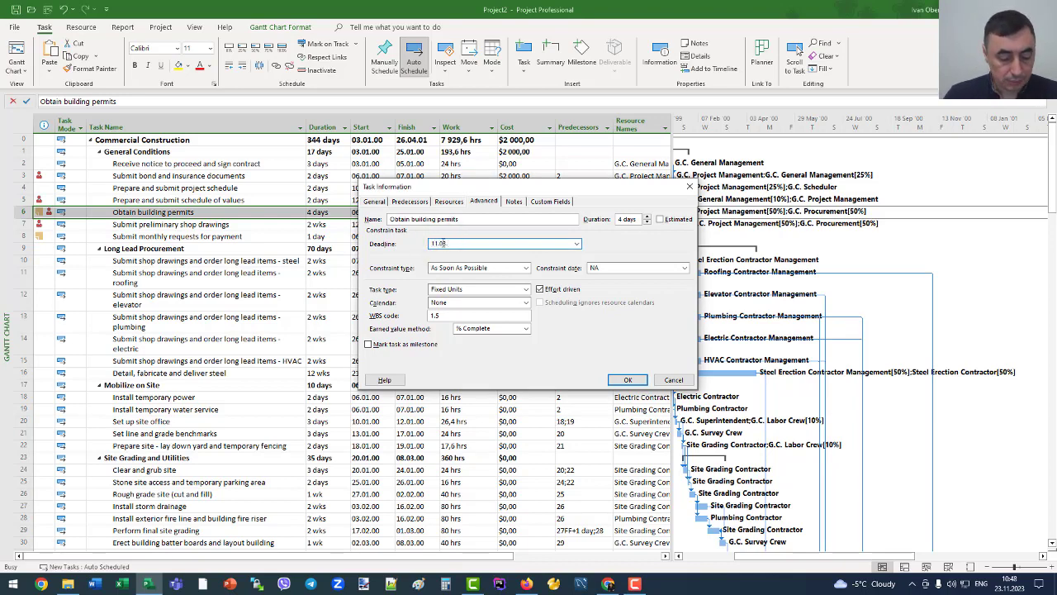
pyautogui.write('2023')
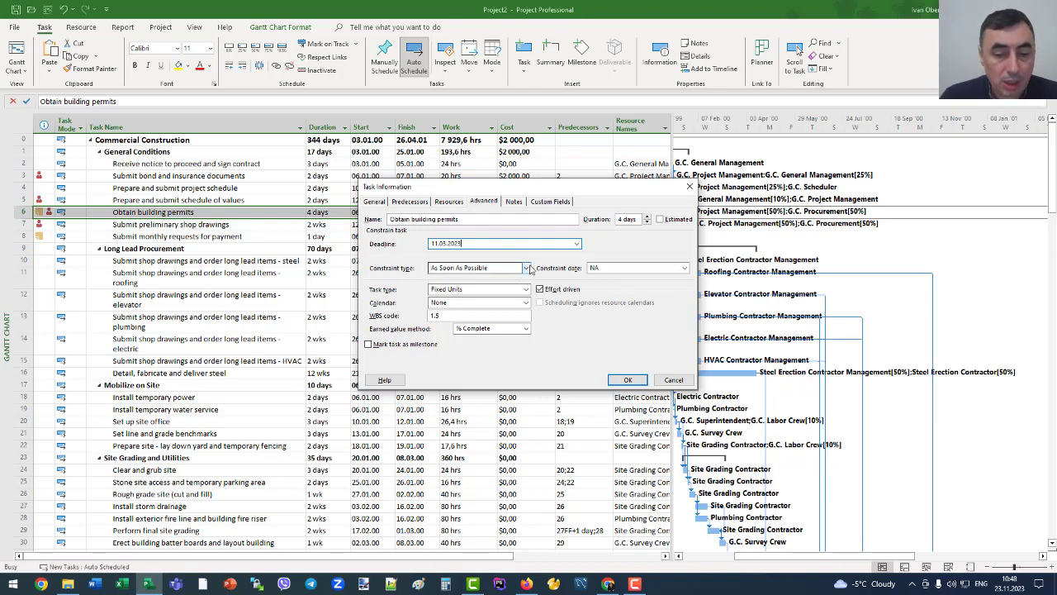
# Constrain the task with the type Finish No Earlier Than and the constraint date 12.01.2023
pyautogui.click(527, 268)
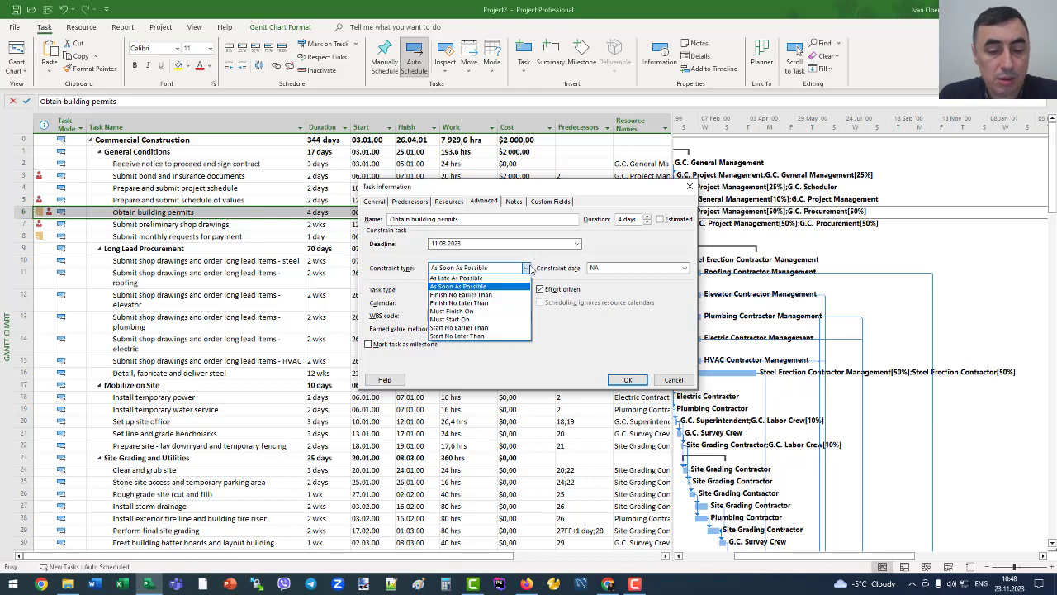
pyautogui.click(501, 295)
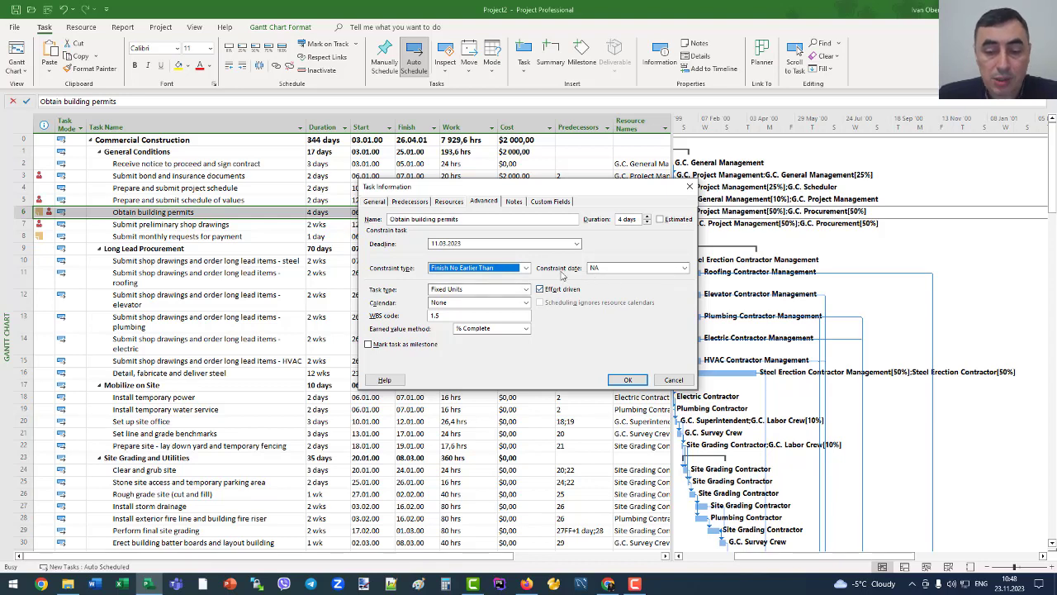
pyautogui.doubleClick(593, 267)
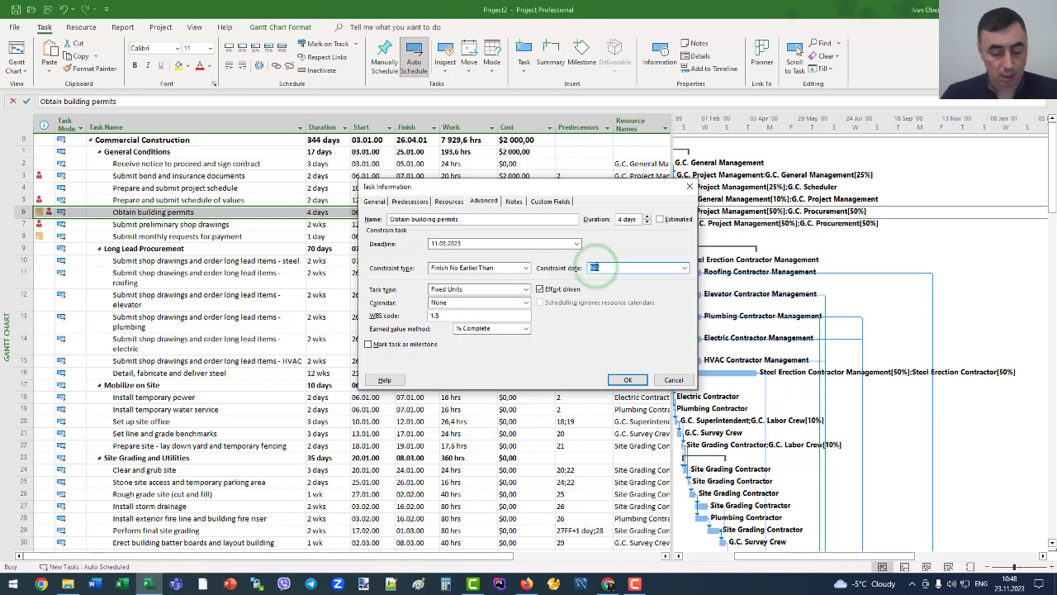
pyautogui.write('12.01.2023')
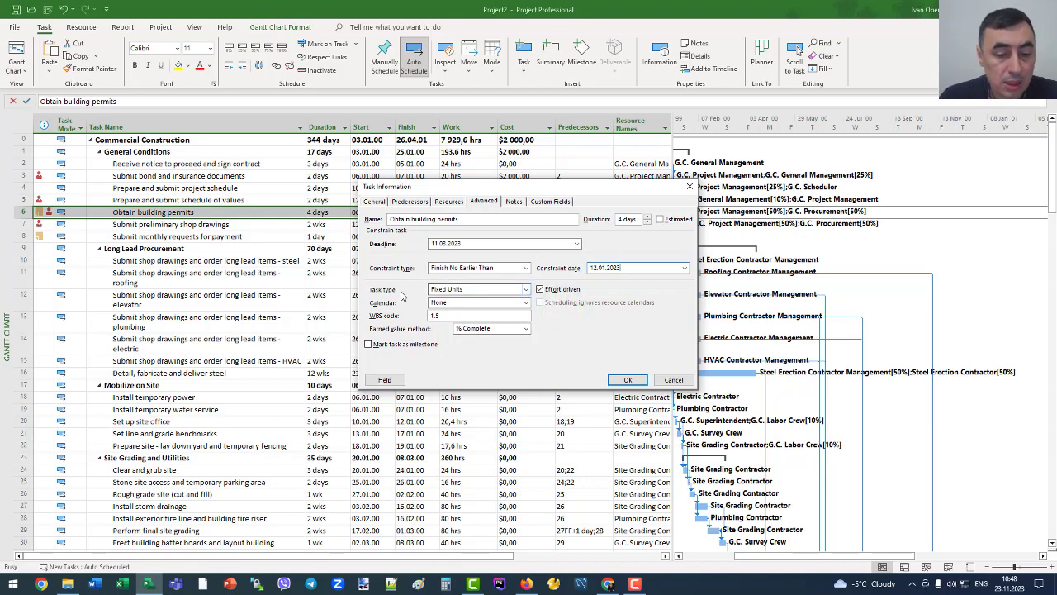
# Choose Fixed Units as task type, None as calendar and % Complete as earned value method, and save the task information
pyautogui.click(525, 291)
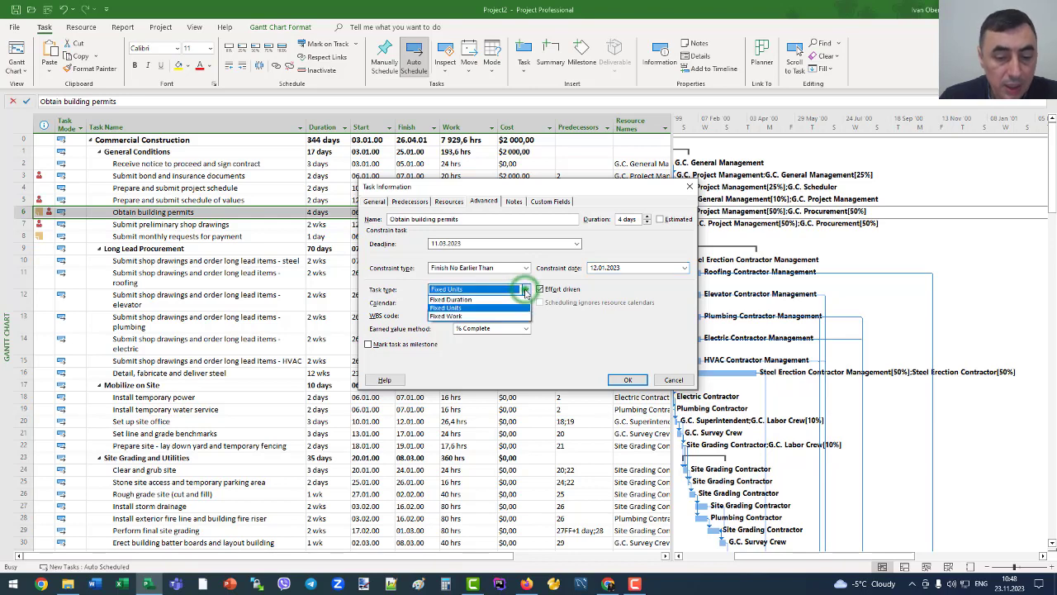
pyautogui.click(524, 307)
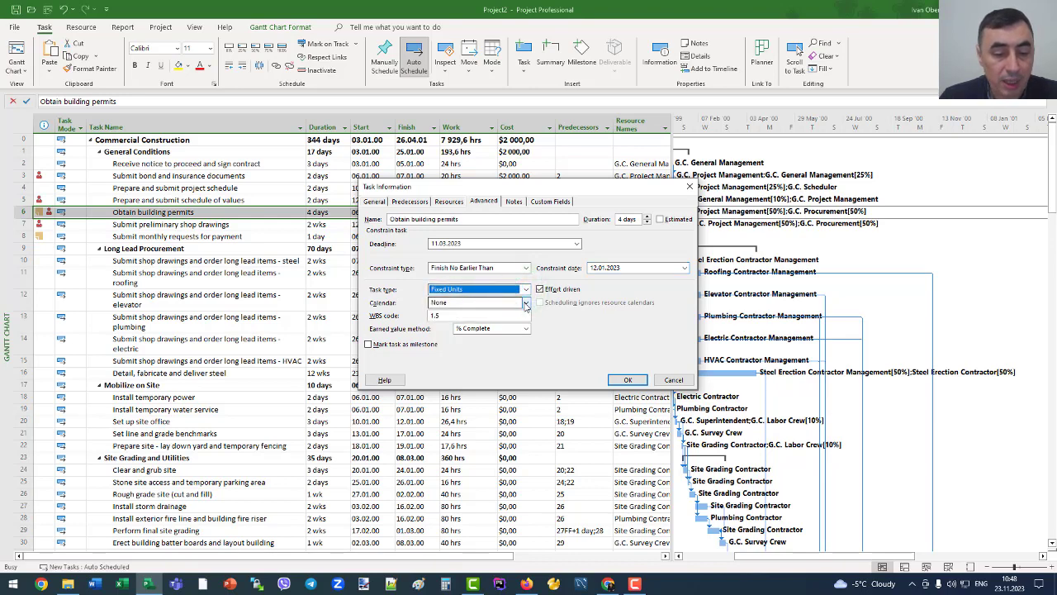
pyautogui.click(526, 304)
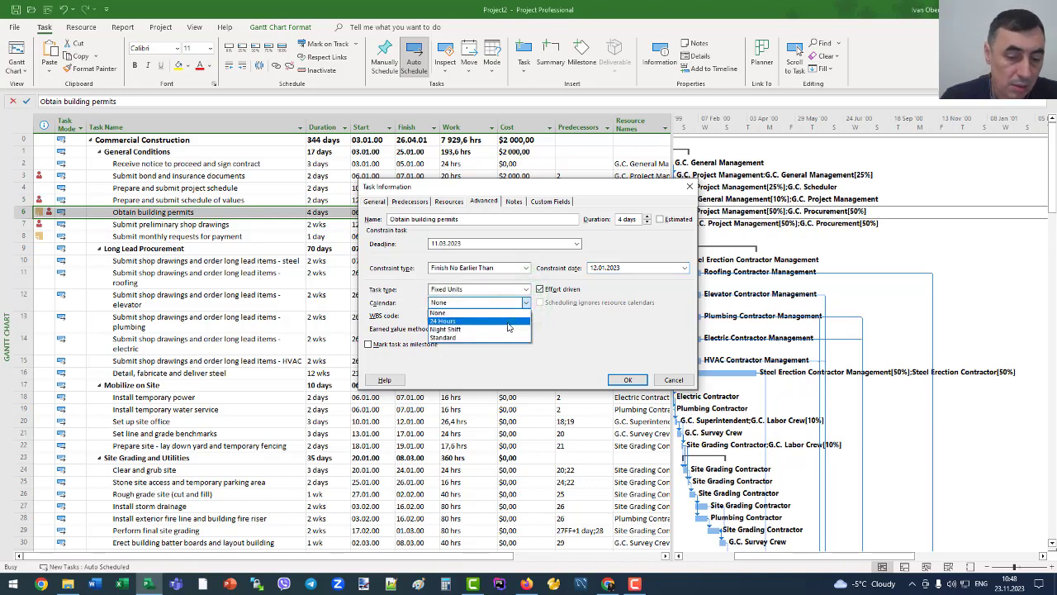
pyautogui.click(488, 314)
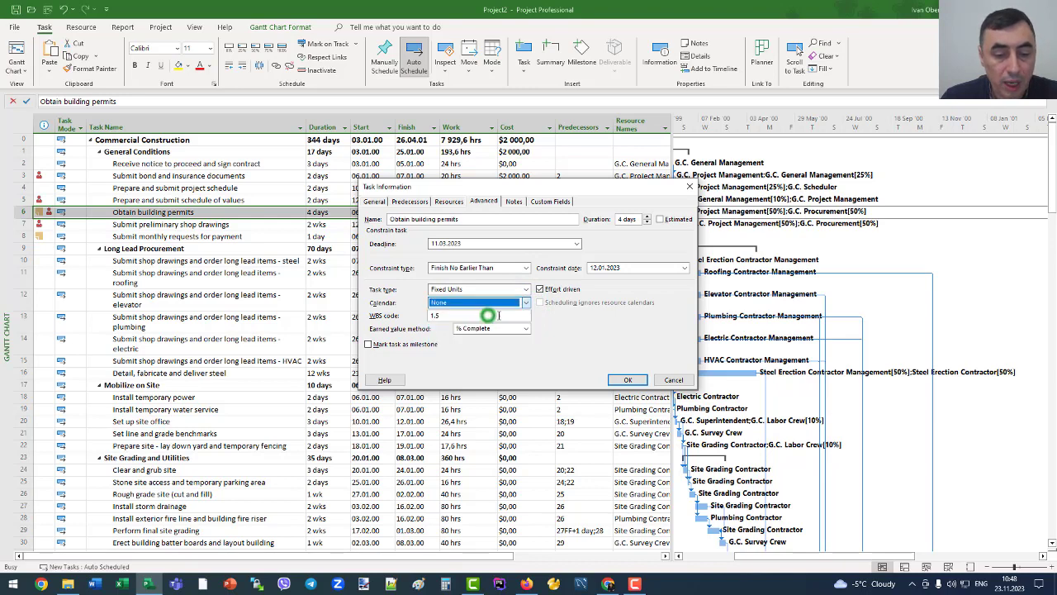
pyautogui.click(488, 316)
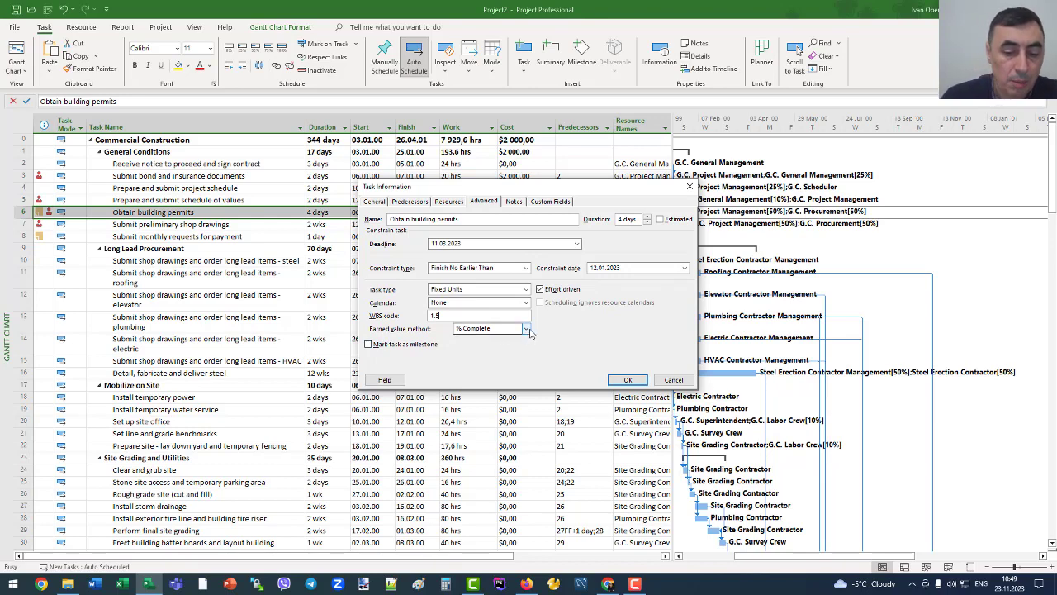
pyautogui.click(527, 329)
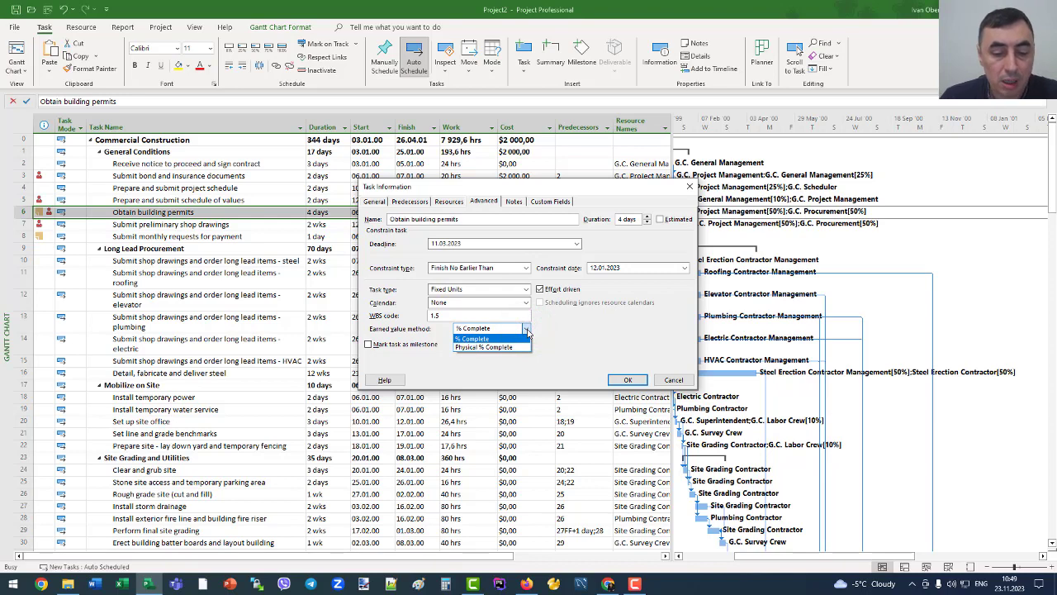
pyautogui.click(559, 337)
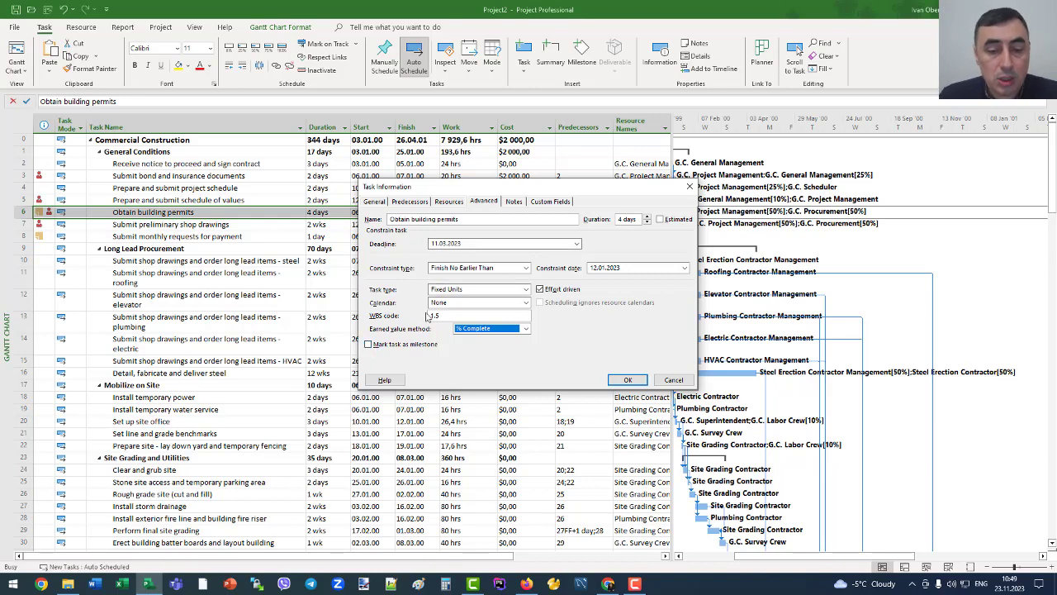
pyautogui.click(629, 381)
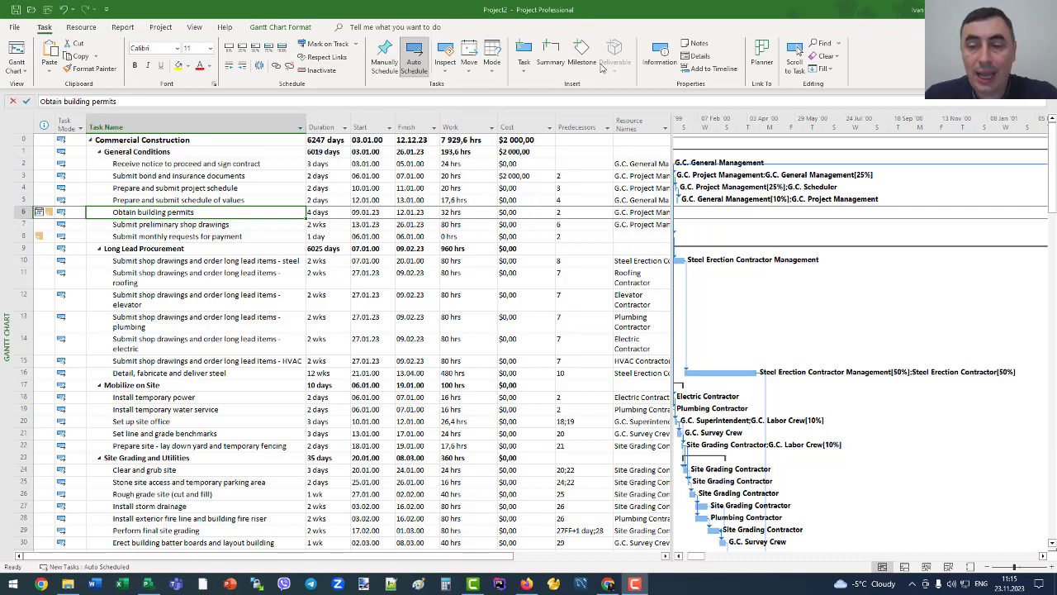
# Display the task details form below the Gantt Chart and view several General Conditions tasks in it, ending on "Obtain building permits"
pyautogui.click(698, 56)
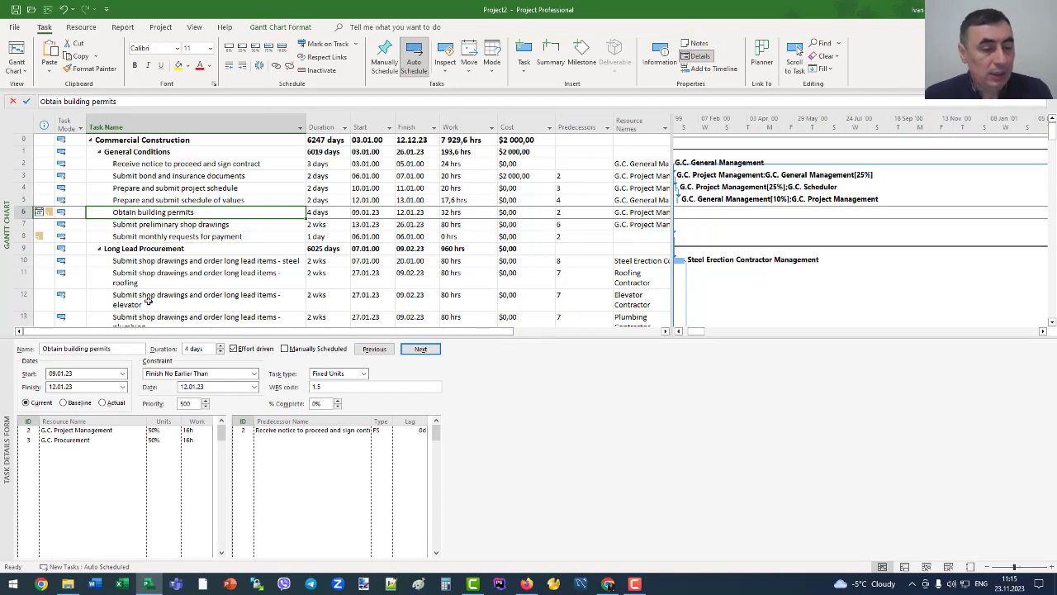
pyautogui.click(171, 226)
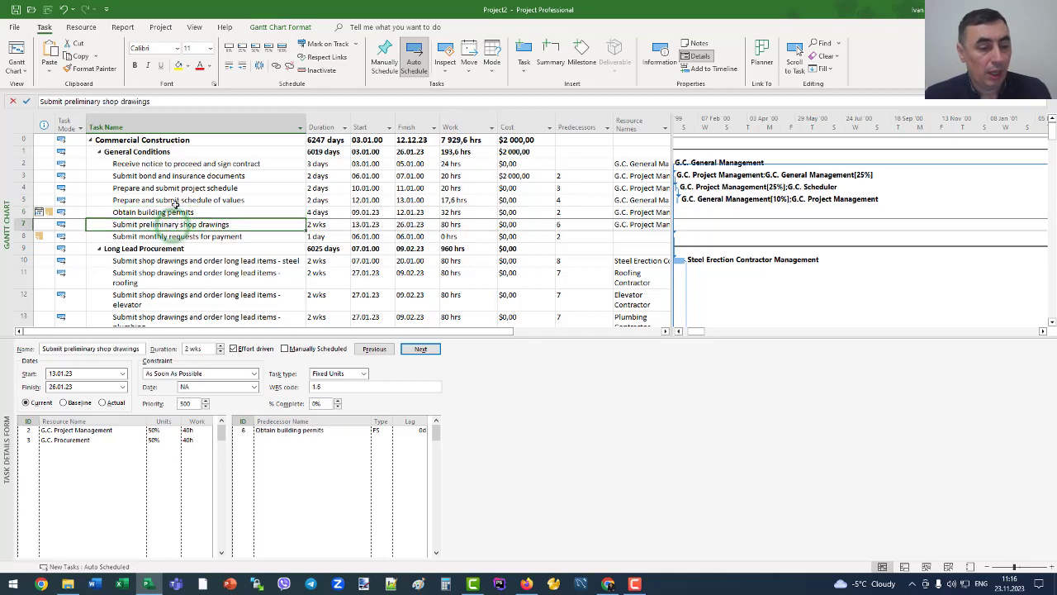
pyautogui.click(176, 201)
pyautogui.click(189, 176)
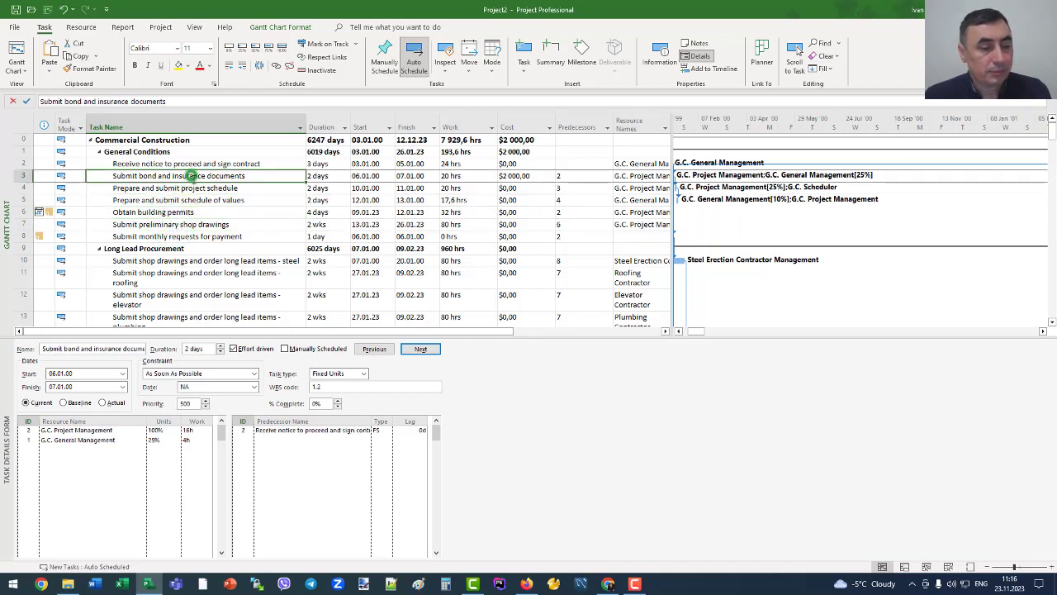
pyautogui.click(175, 224)
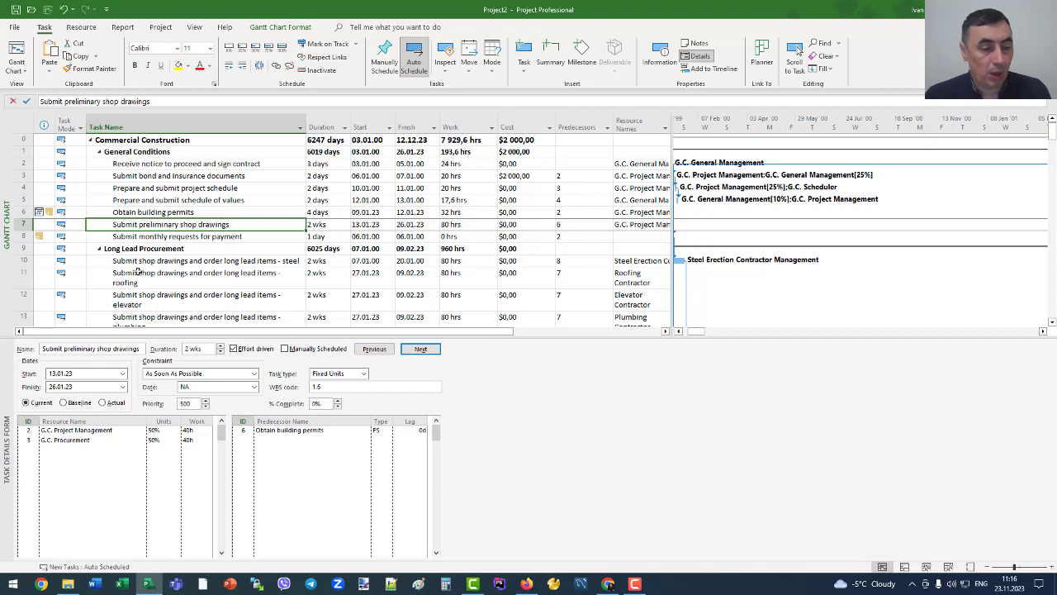
pyautogui.click(161, 213)
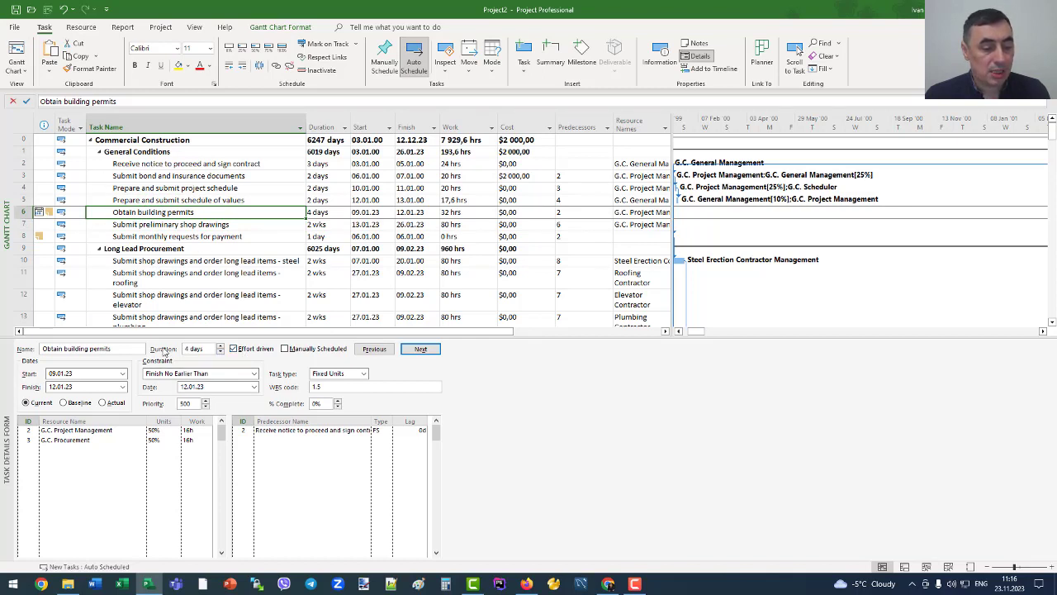
# Increase the duration of "Obtain building permits" to 6 days in the details form and apply the change
pyautogui.click(220, 346)
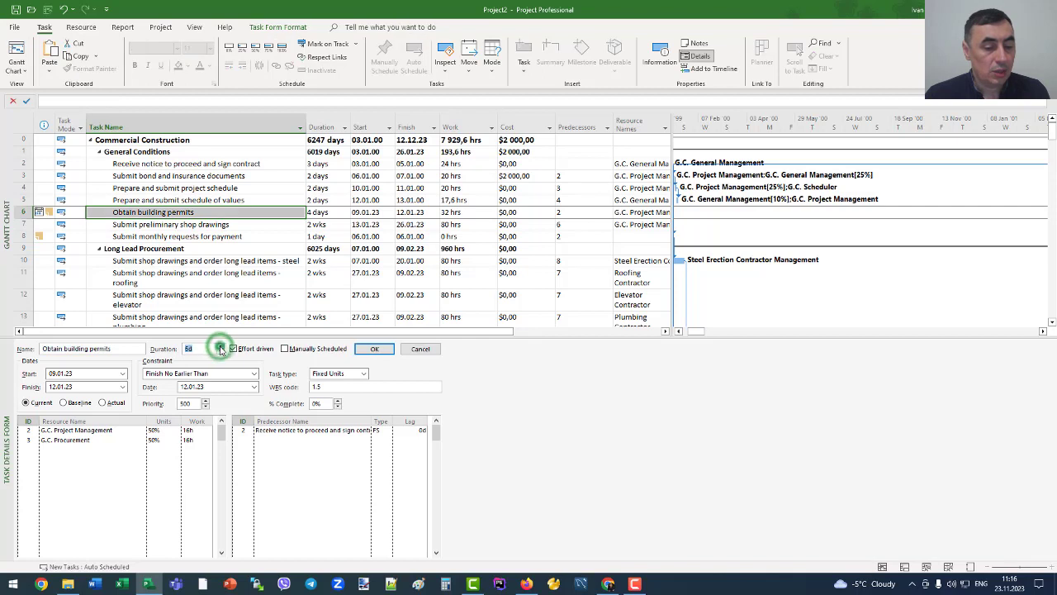
pyautogui.click(221, 346)
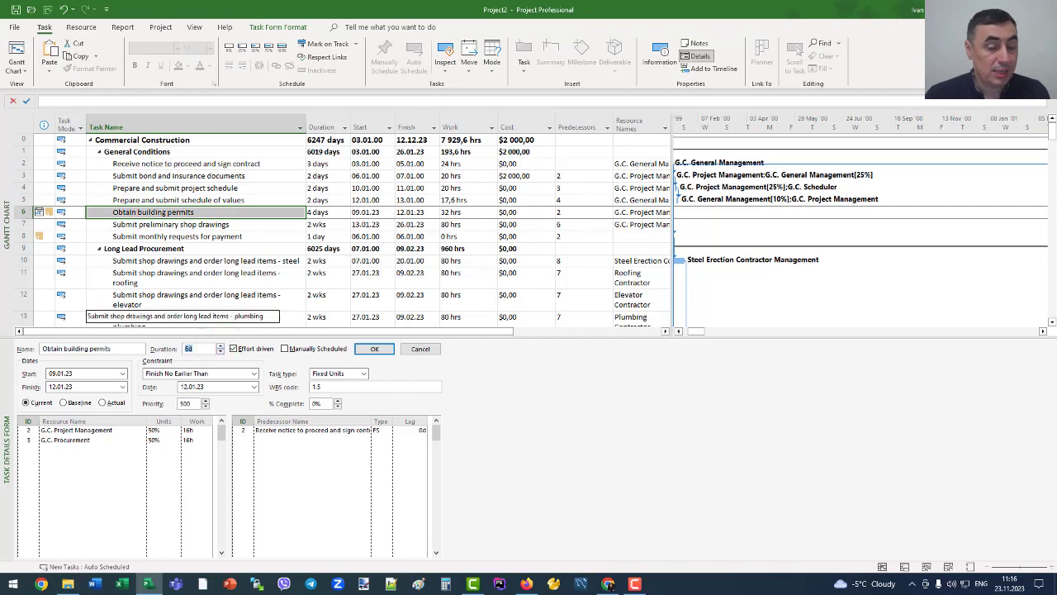
pyautogui.click(374, 350)
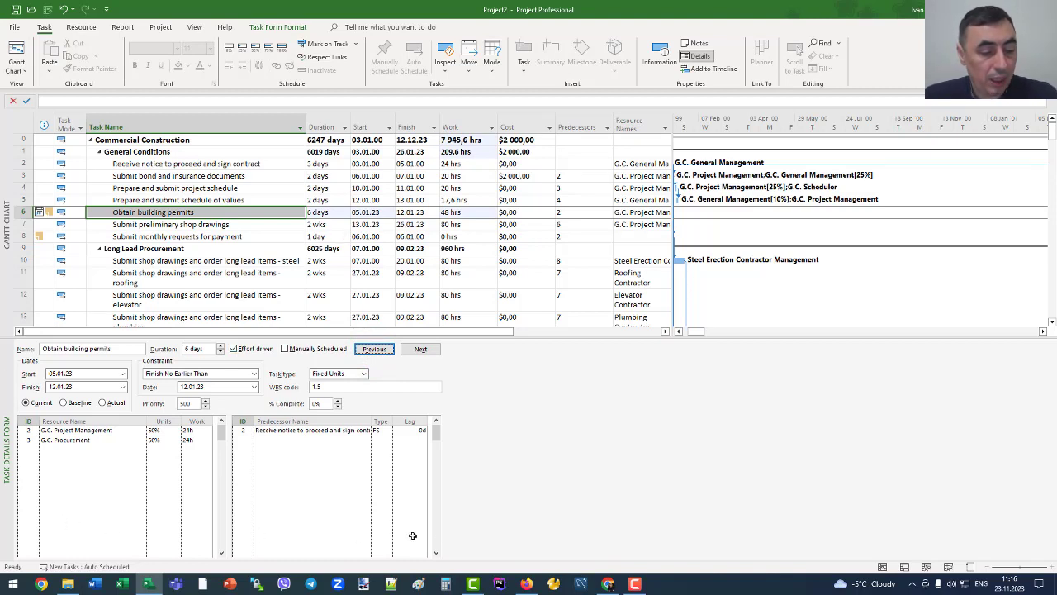
pyautogui.click(514, 401)
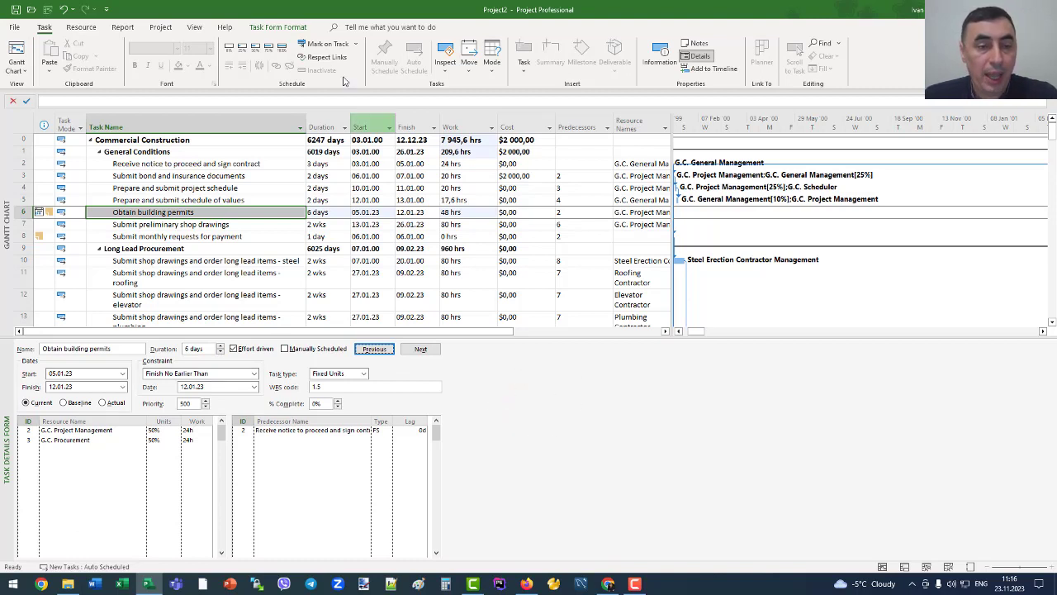
# Switch the lower pane to the Task Name Form and finally to the Task Form
pyautogui.click(297, 30)
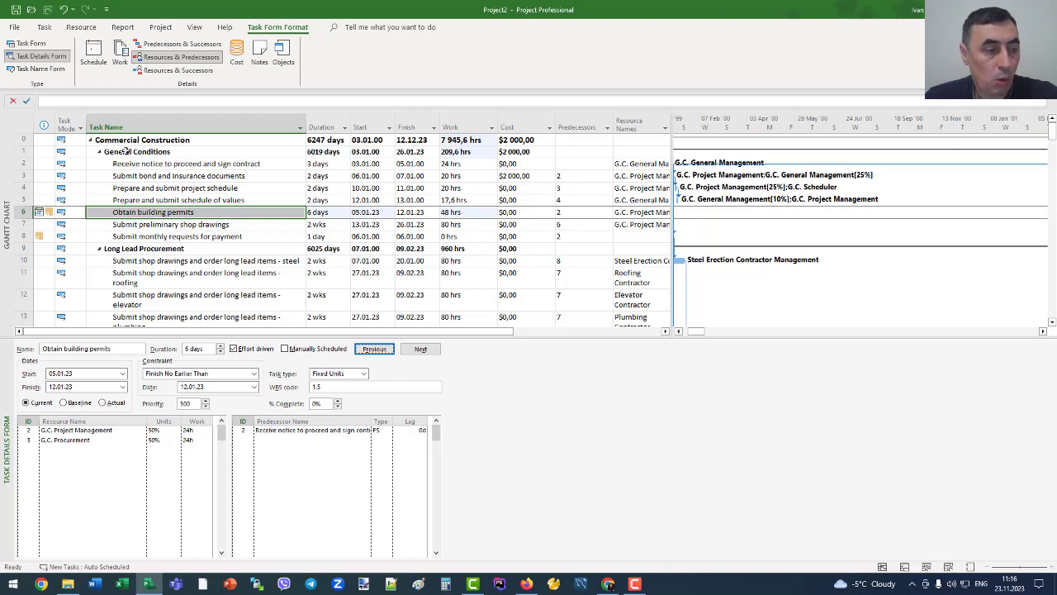
pyautogui.click(41, 68)
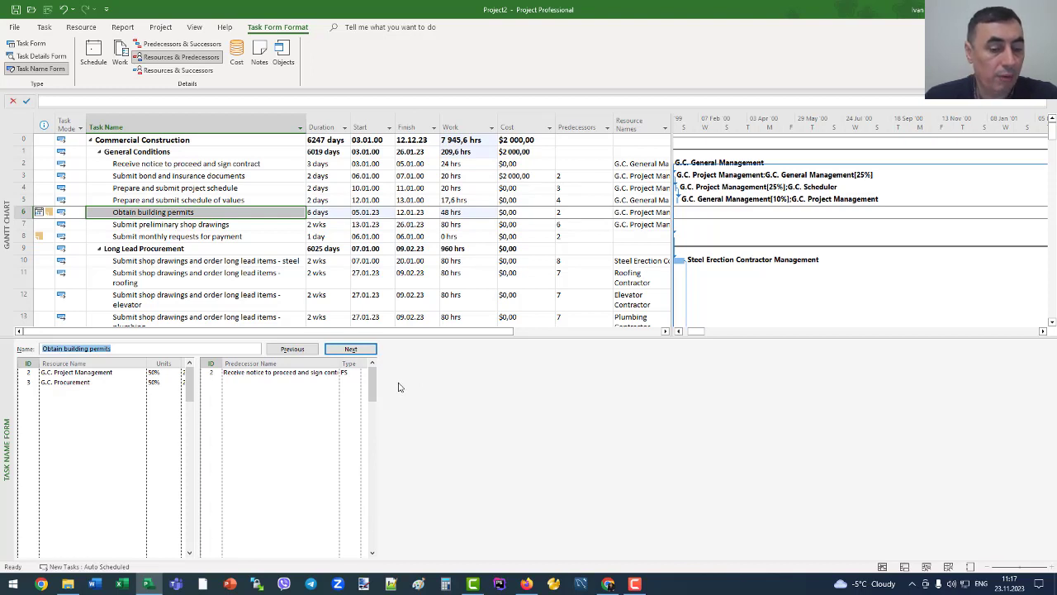
pyautogui.click(33, 45)
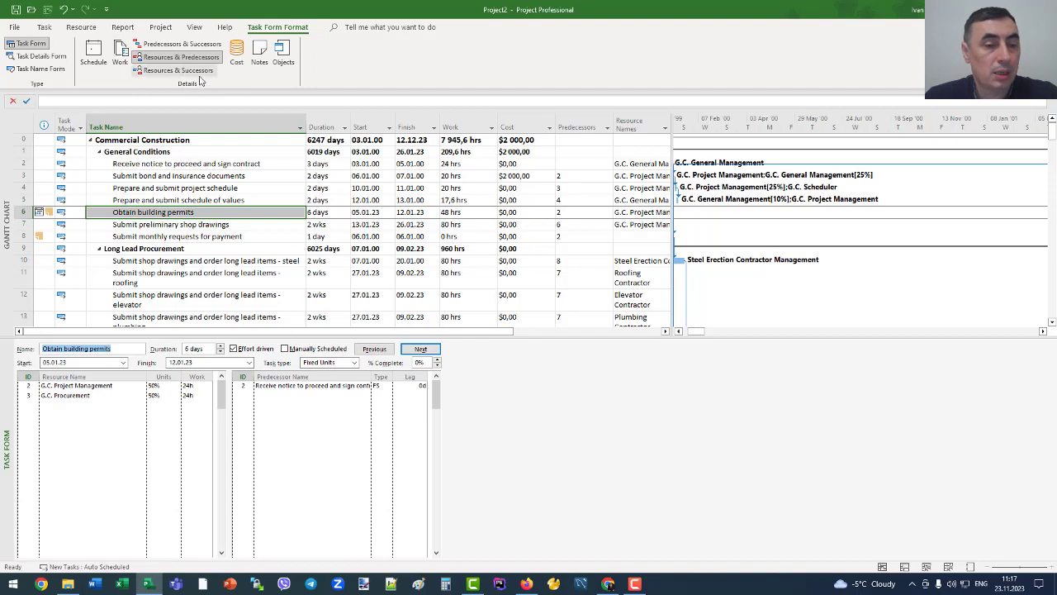
# Show the task's notes in the form, add a bullet "Step" below "Step 3" and apply the change
pyautogui.click(259, 57)
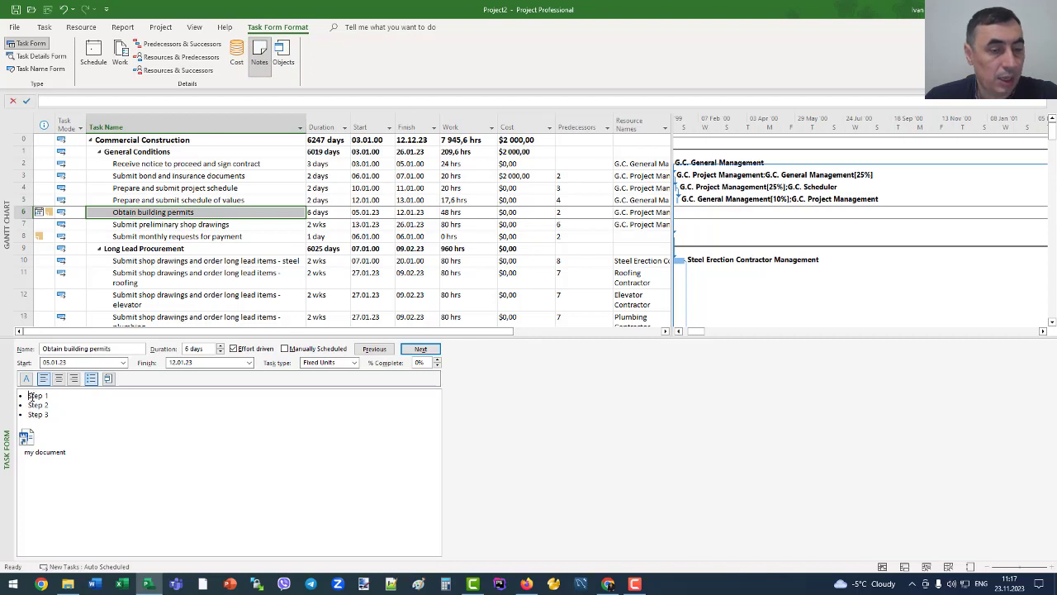
pyautogui.moveTo(28, 396); pyautogui.dragTo(50, 416)
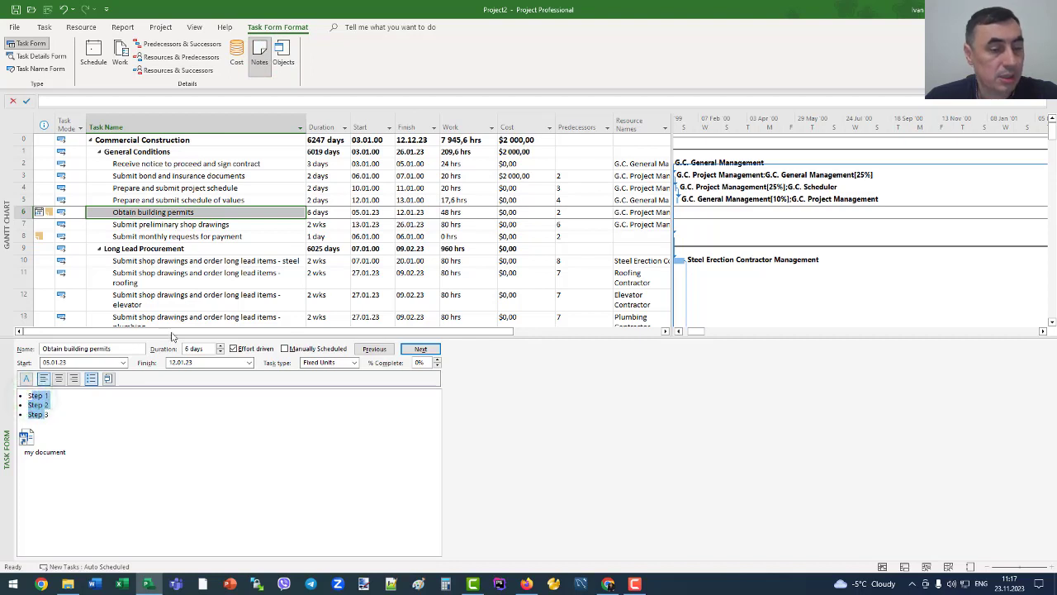
pyautogui.click(59, 410)
pyautogui.press('Return')
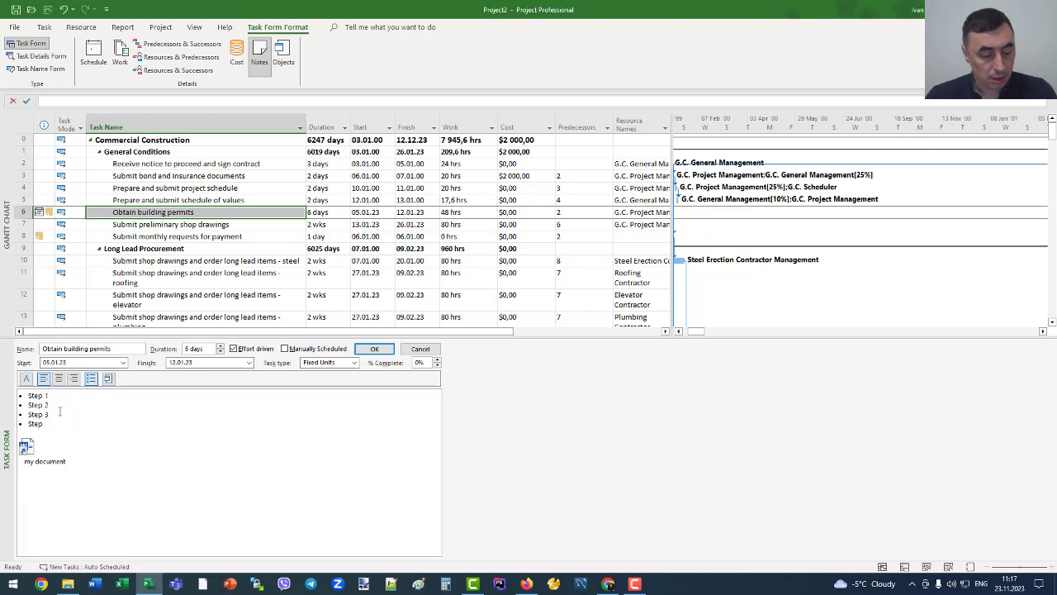
pyautogui.click(375, 348)
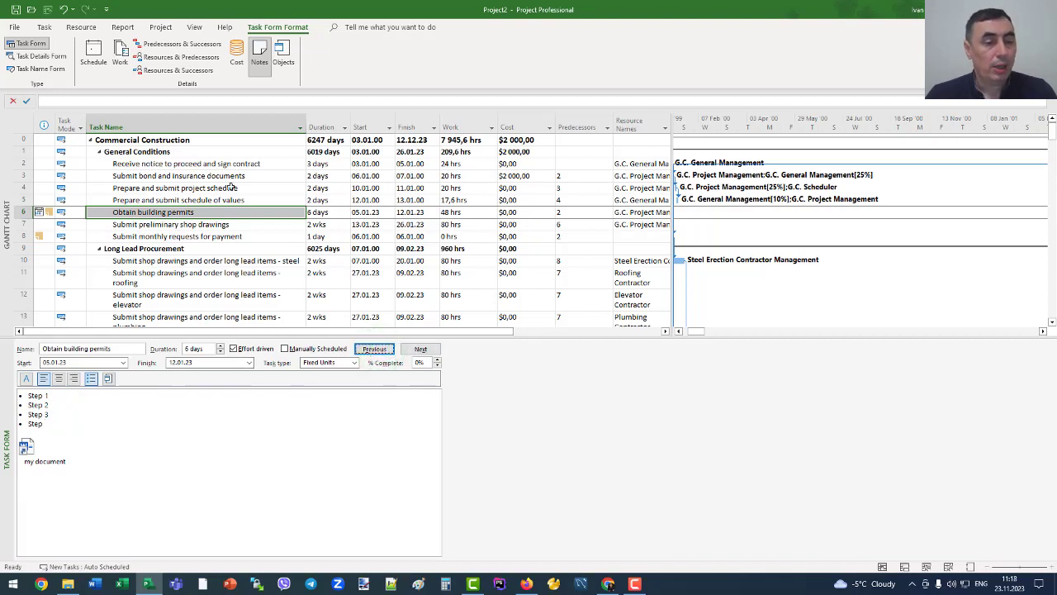
# Show the cost details of the task's resources in the form
pyautogui.click(242, 61)
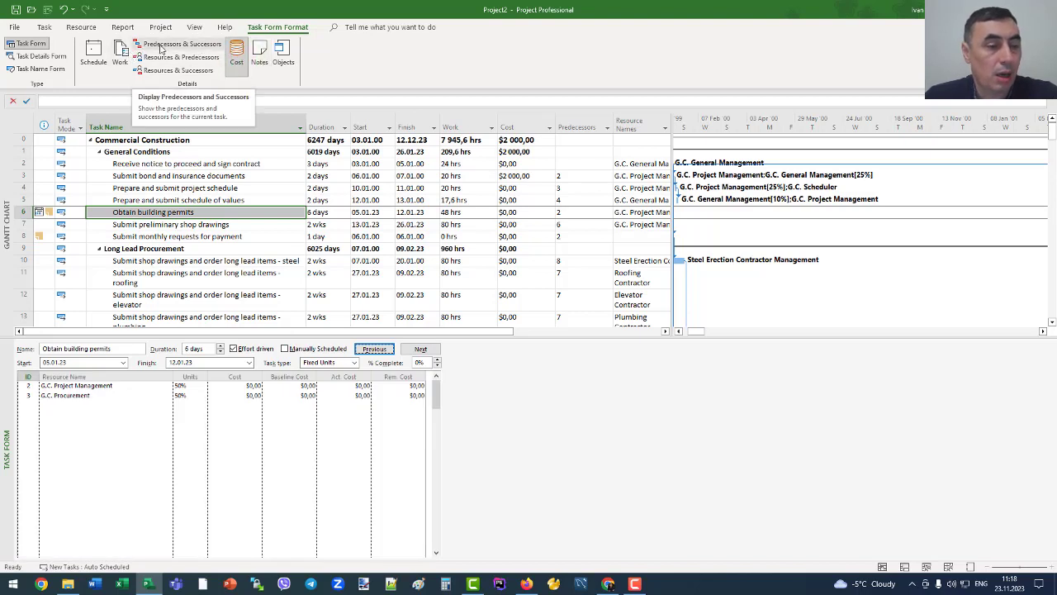
# Display the task's predecessors and successors in the form, followed by its resources with predecessors and finally its resources with successors
pyautogui.click(162, 46)
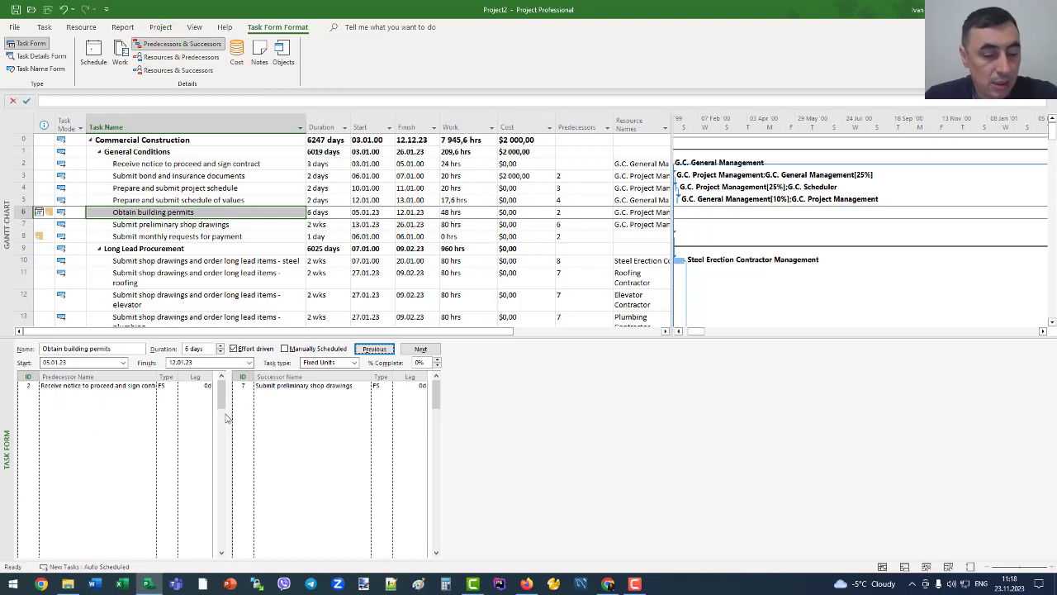
pyautogui.click(167, 59)
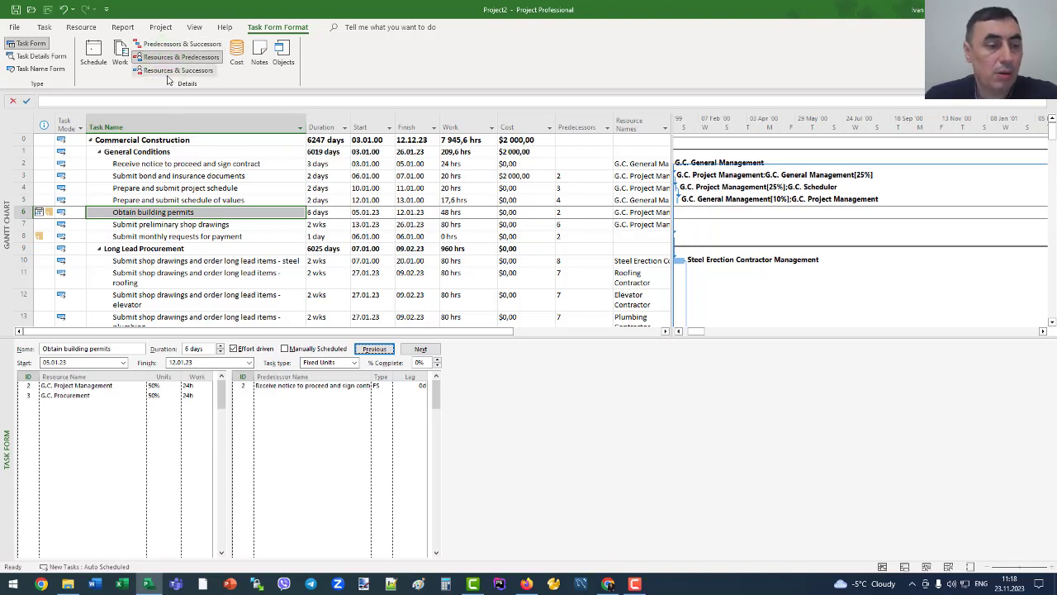
pyautogui.click(171, 70)
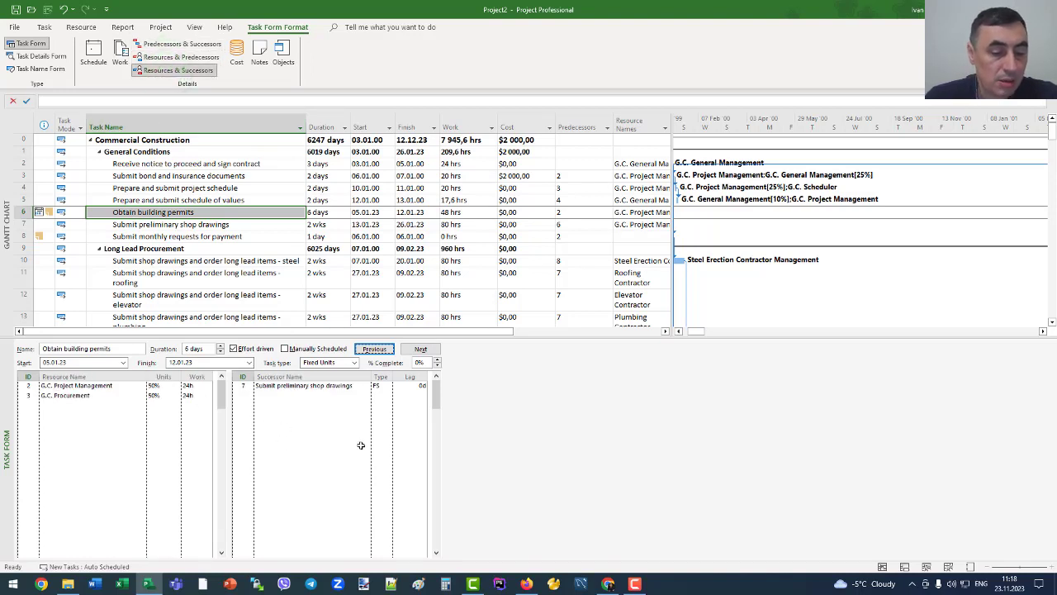
# Set the work of the G.C. Project Management resource on "Obtain building permits" to 30 hours and apply the change
pyautogui.click(190, 387)
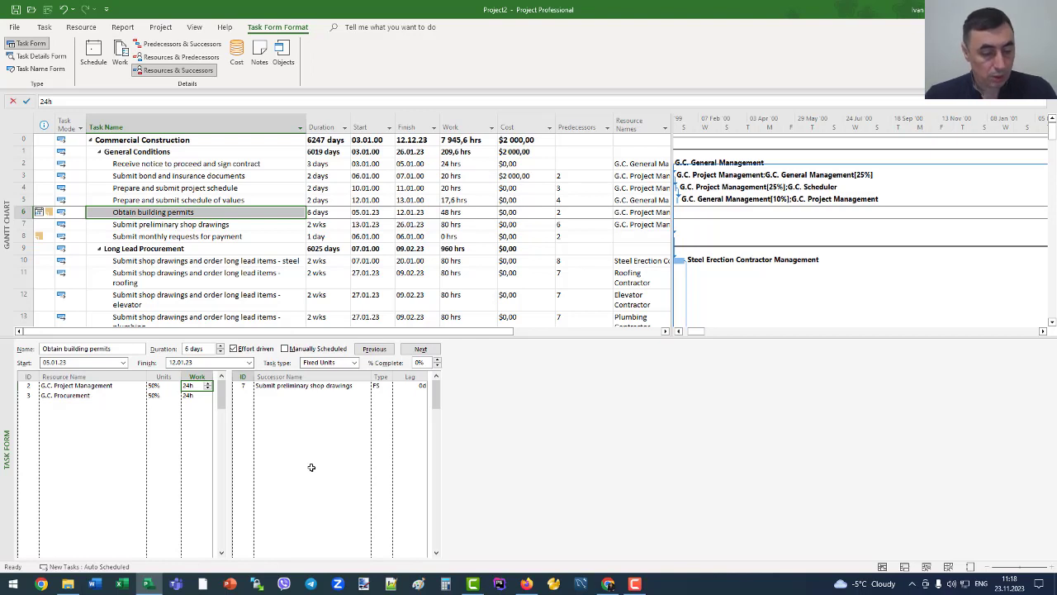
pyautogui.write('30')
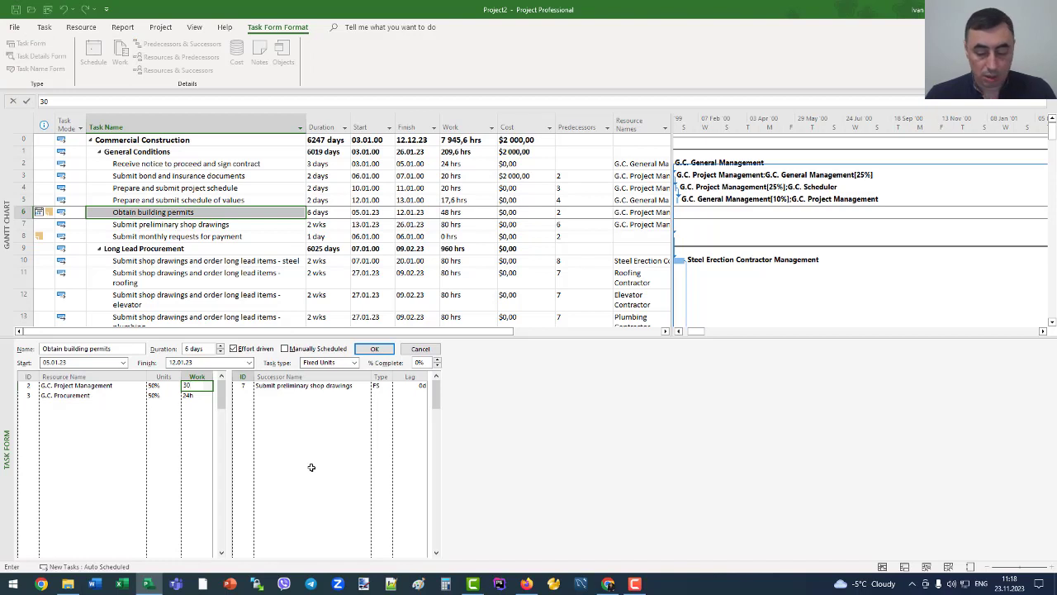
pyautogui.press('Return')
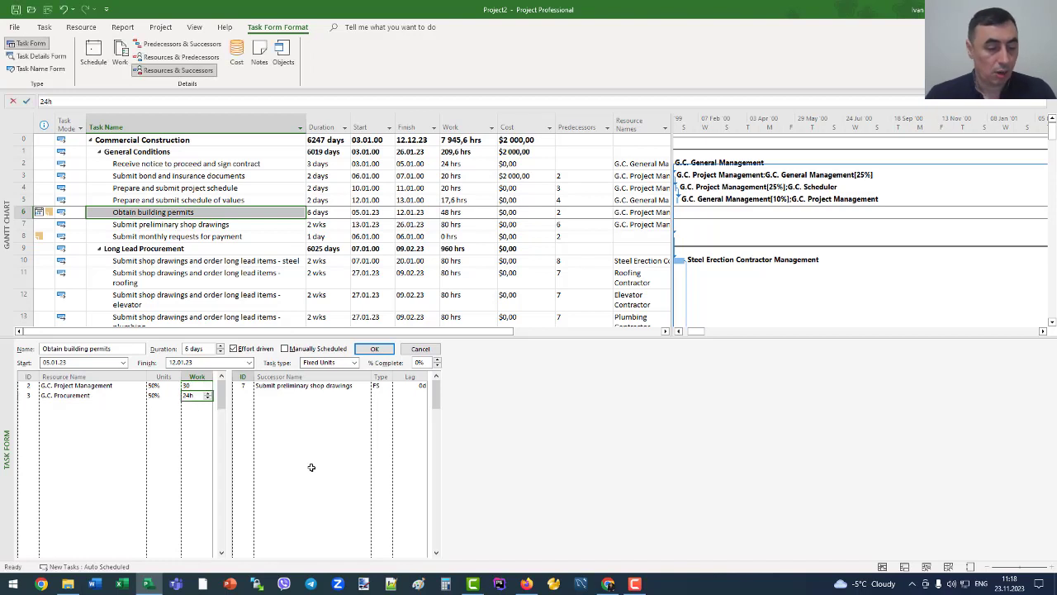
pyautogui.click(374, 348)
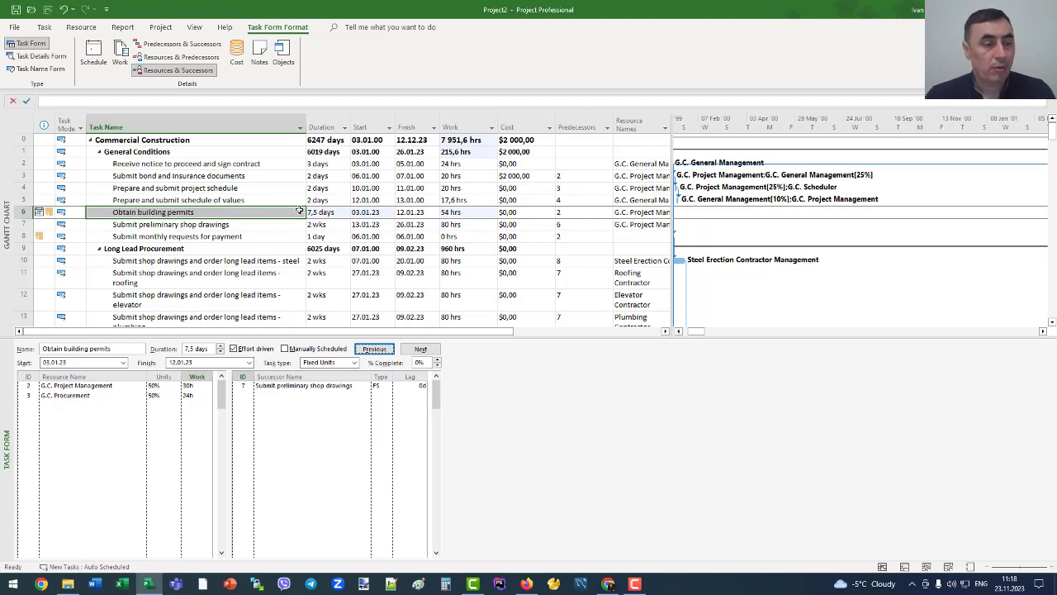
# Show the resources' schedule details and work details in the task form, and finally hide the lower details pane
pyautogui.click(93, 54)
pyautogui.click(123, 60)
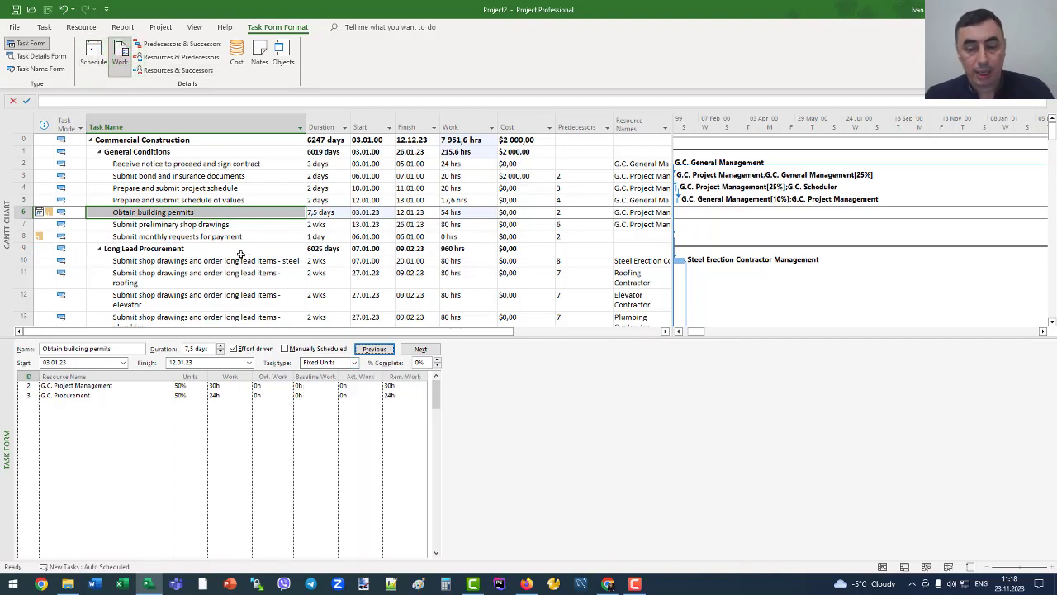
pyautogui.click(44, 28)
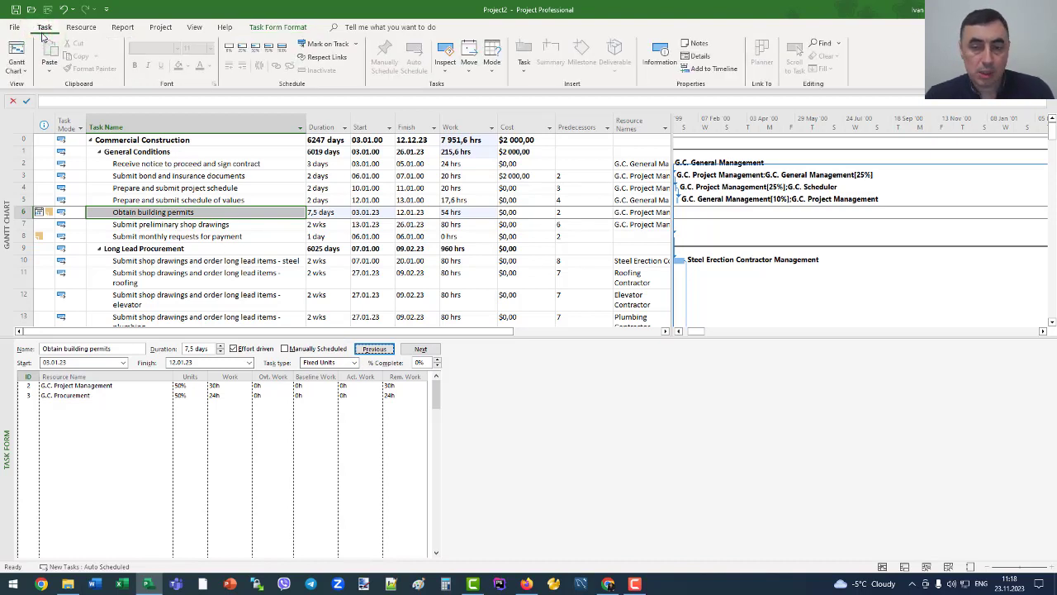
pyautogui.click(696, 56)
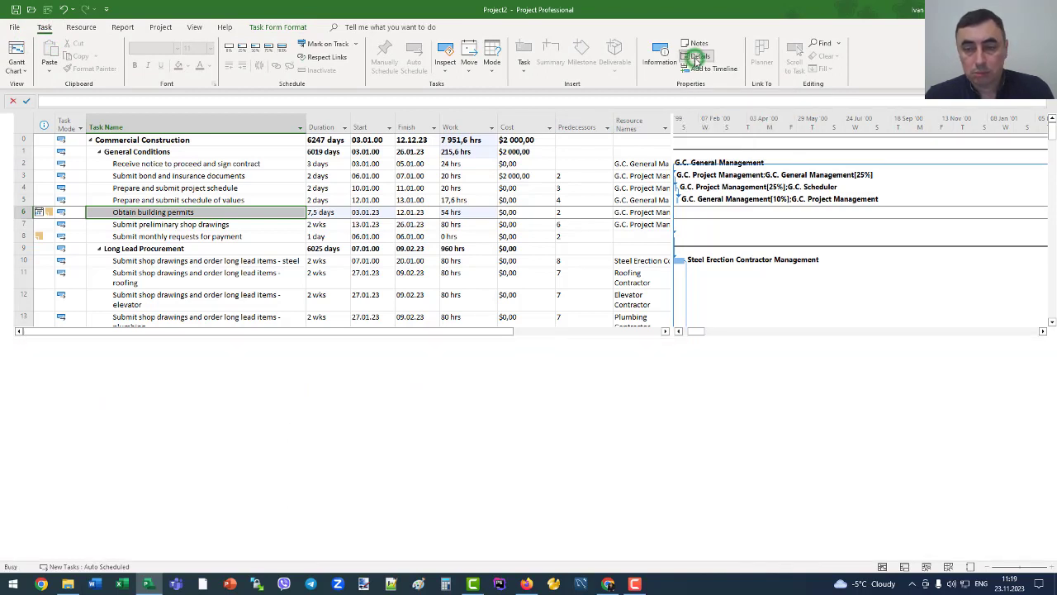
pyautogui.click(696, 56)
pyautogui.click(696, 56)
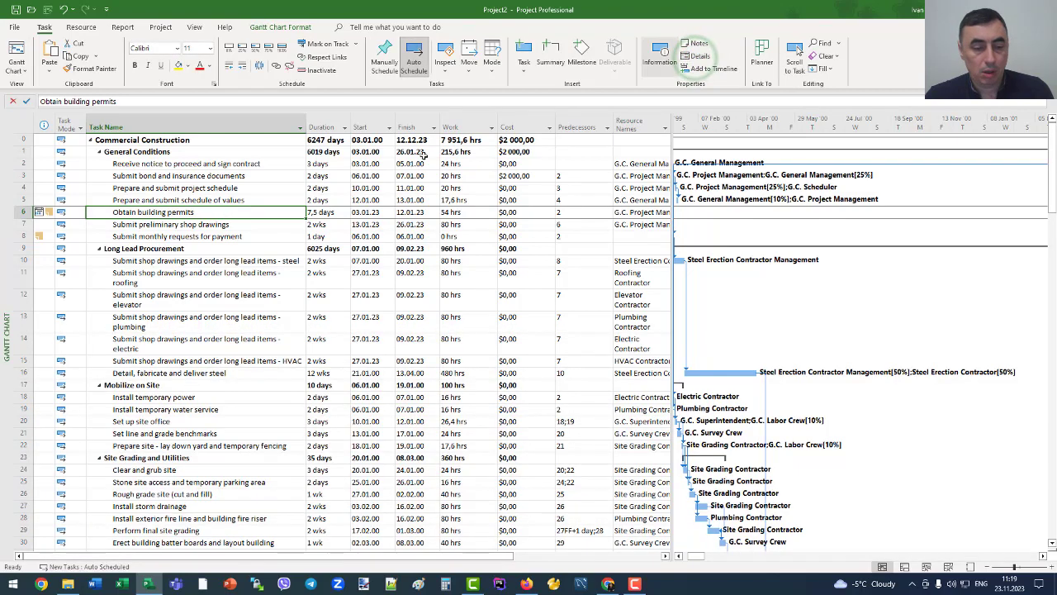